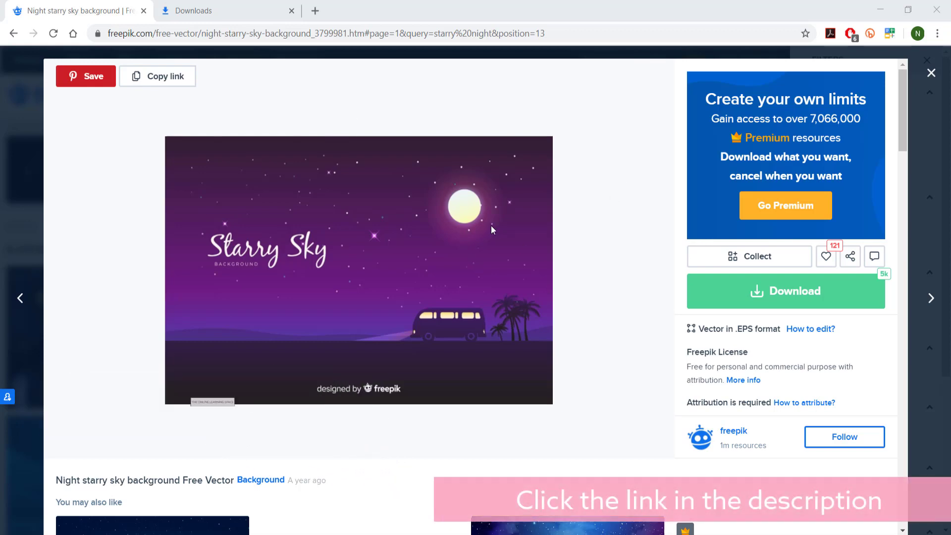
Step: Download the Freepik starry-sky zip and open its 1974330.ai artwork in Illustrator
click(745, 296)
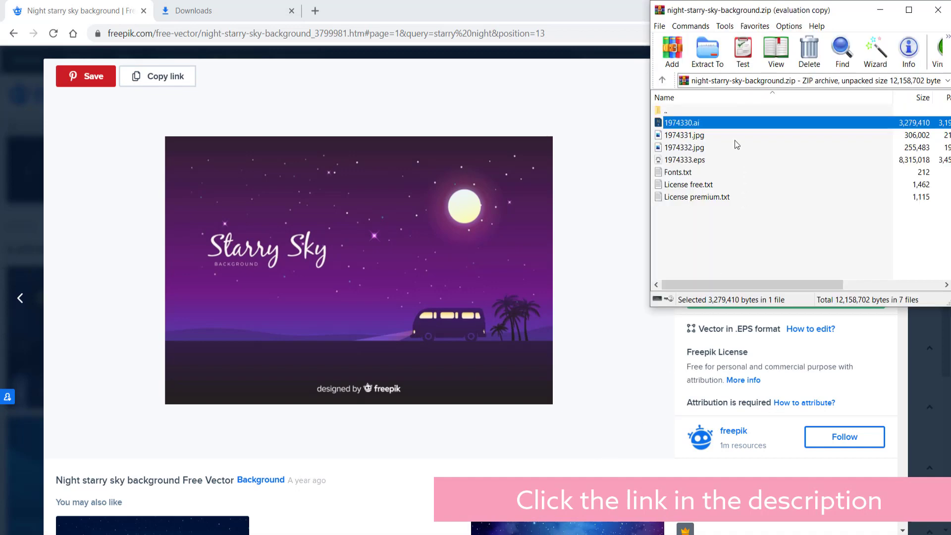
double_click(681, 122)
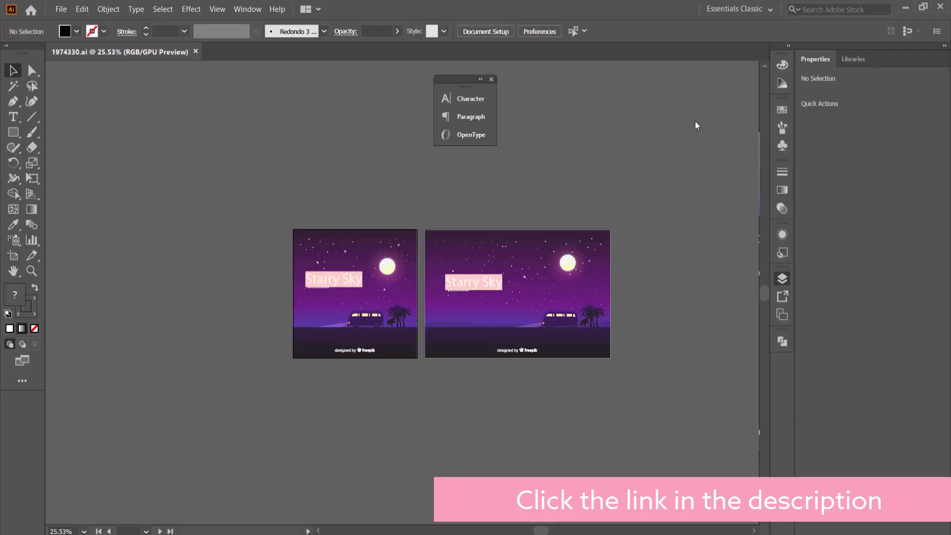
Step: Dismiss the missing-fonts warning, pan the artboards left and check what BACKGROUND 1 holds
click(359, 345)
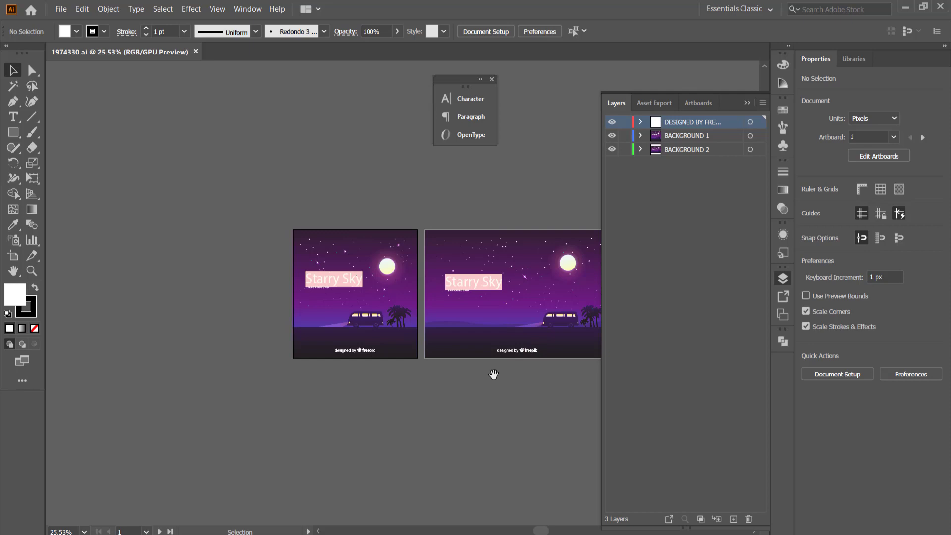
key(h)
drag(493, 376, 395, 386)
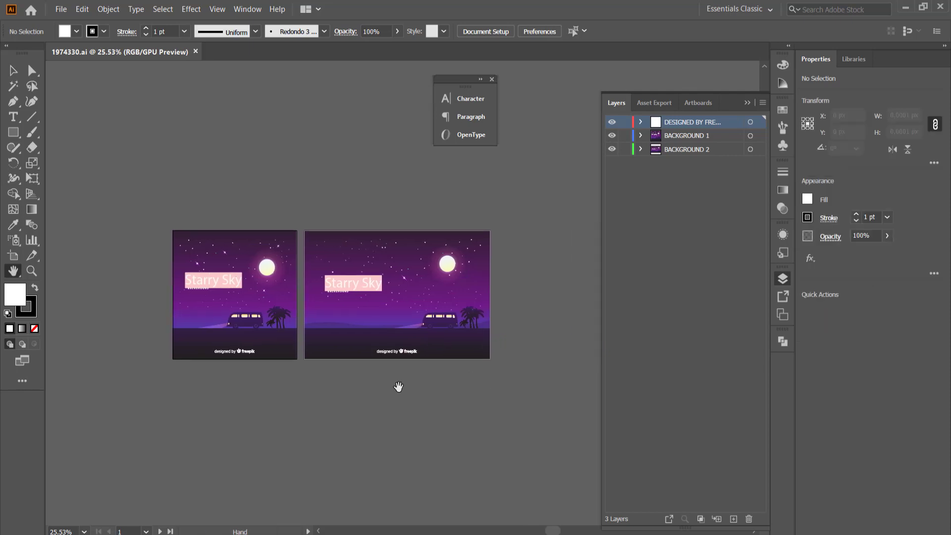
click(612, 136)
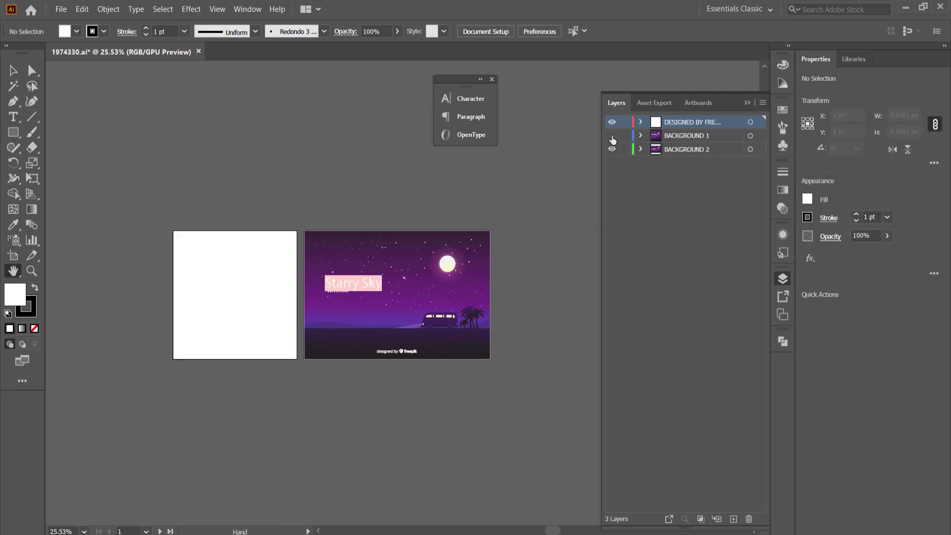
click(612, 136)
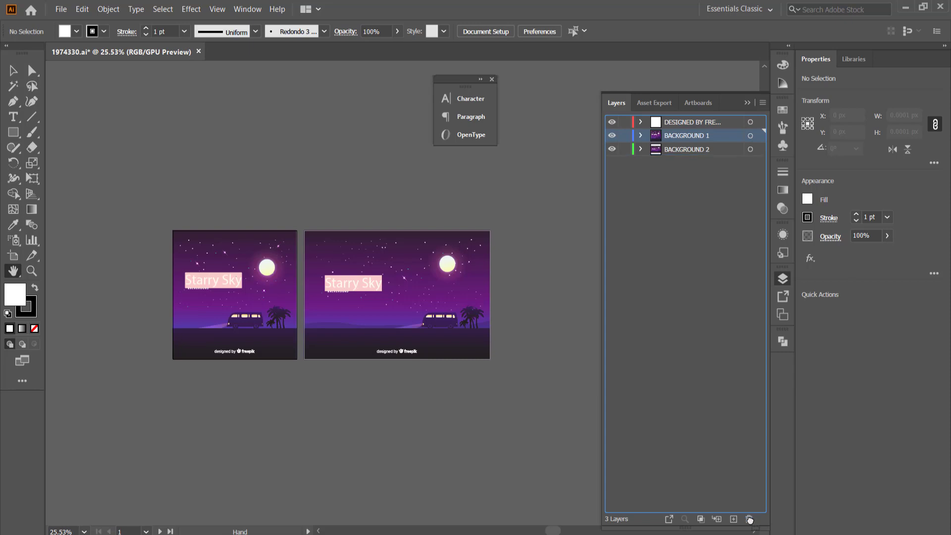
Step: Delete the BACKGROUND 1 and freepik credit layers, then expand BACKGROUND 2's group
click(749, 518)
click(749, 518)
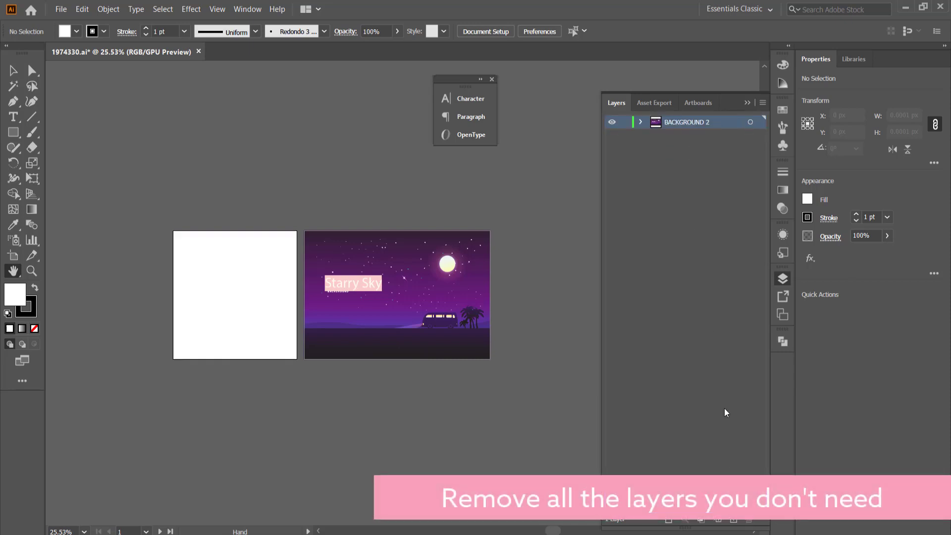
click(641, 122)
click(655, 136)
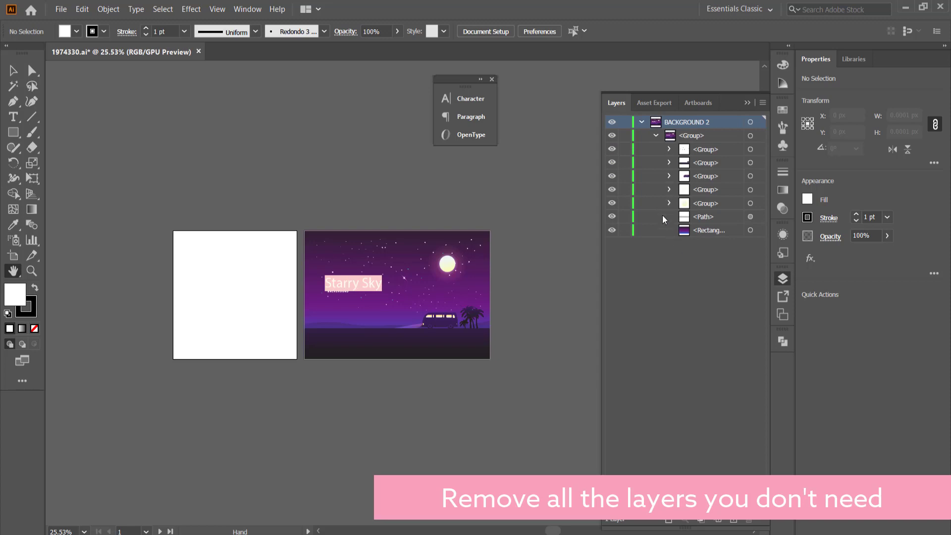
Step: Add new empty layers and move the first BACKGROUND 2 sub-group into Layer 7
click(733, 520)
click(733, 520)
click(734, 520)
click(734, 519)
click(733, 519)
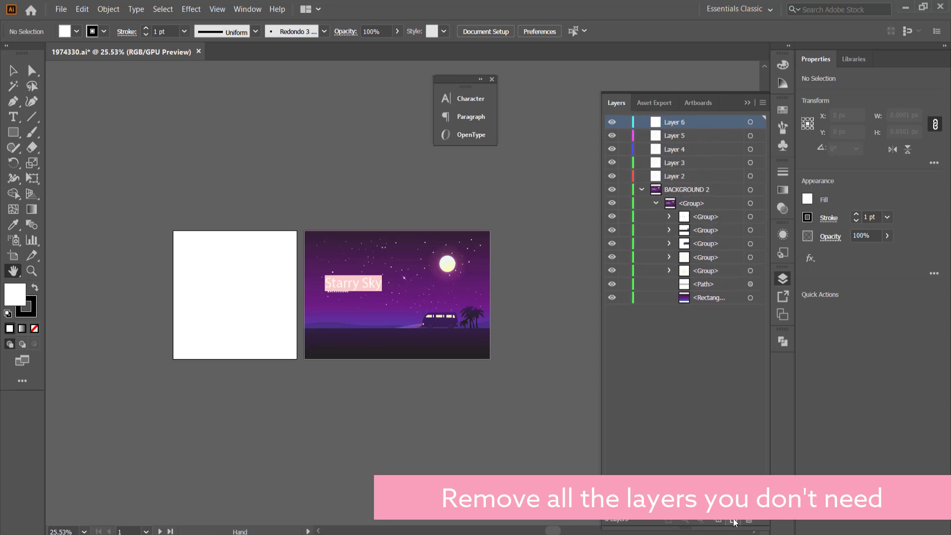
click(734, 520)
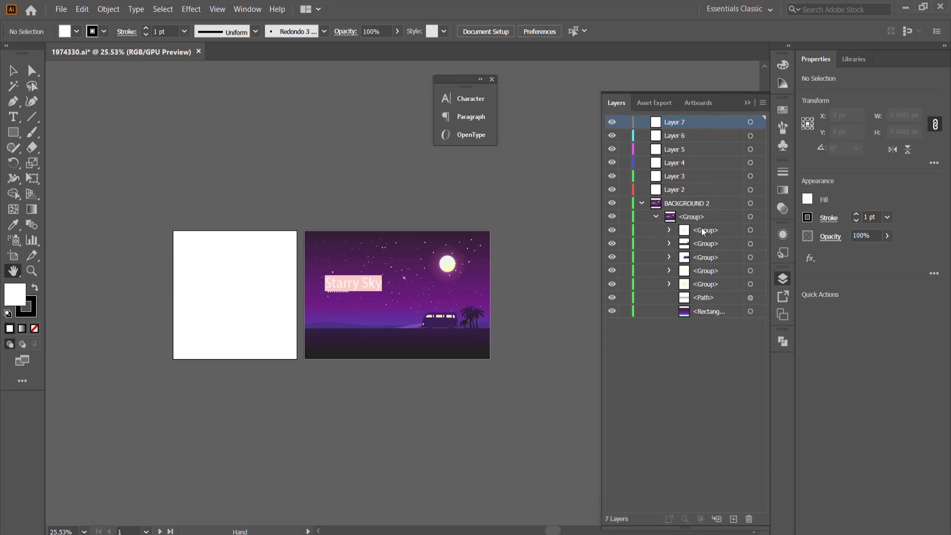
click(673, 231)
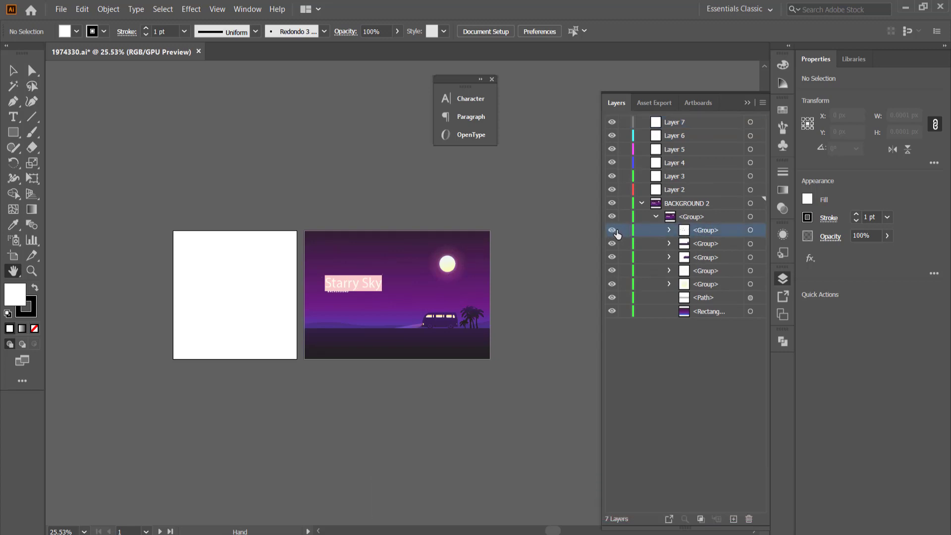
drag(707, 234, 682, 124)
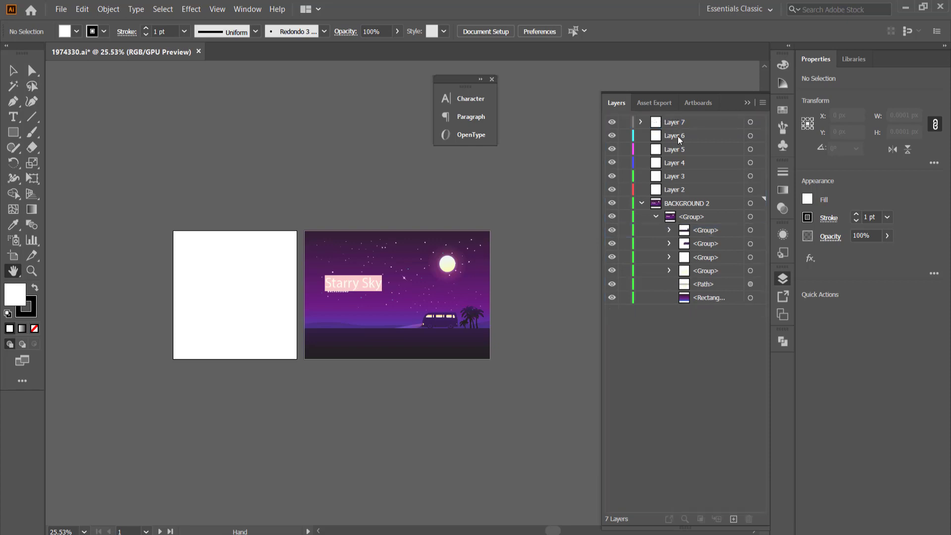
Step: Split the ground sub-group, moving its rectangle into Layer 5 and other group into Layer 6
click(612, 230)
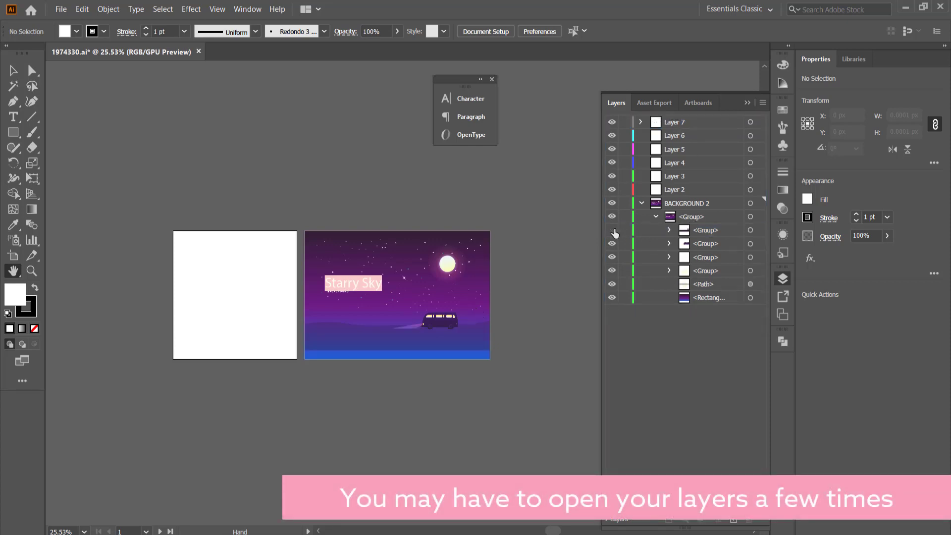
click(613, 230)
click(669, 229)
drag(713, 248, 688, 150)
drag(711, 246, 669, 137)
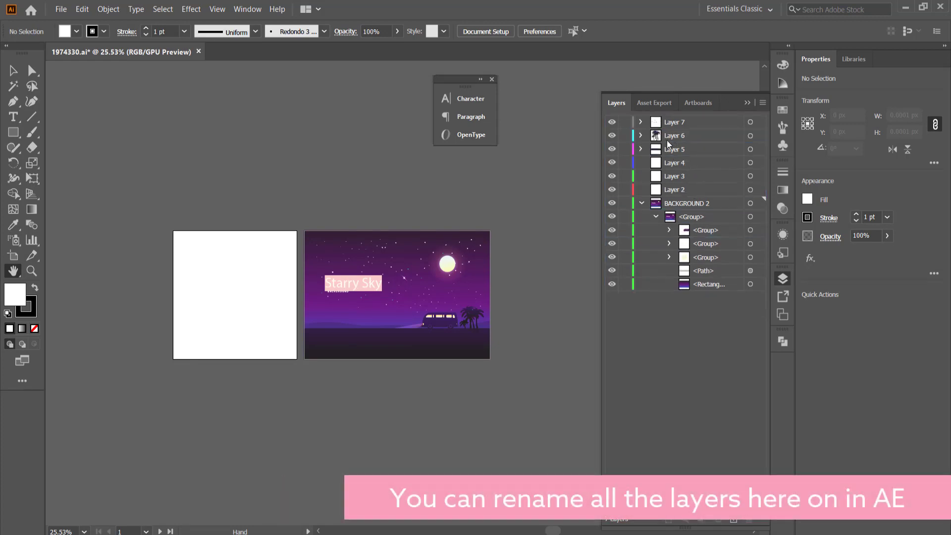
Step: Place a copy of the palm trees on the left and give another sub-group its own layer
key(ctrl+equal)
key(ctrl+equal)
key(v)
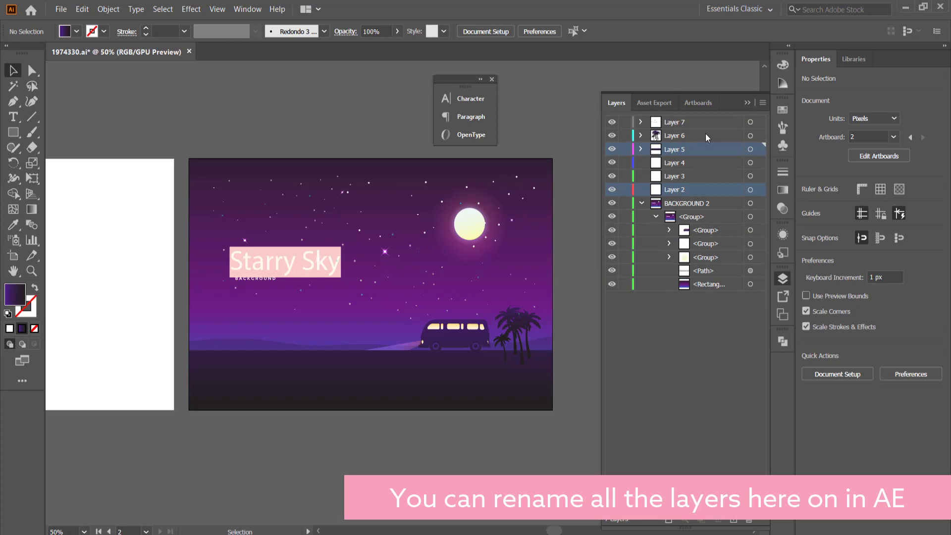
click(750, 136)
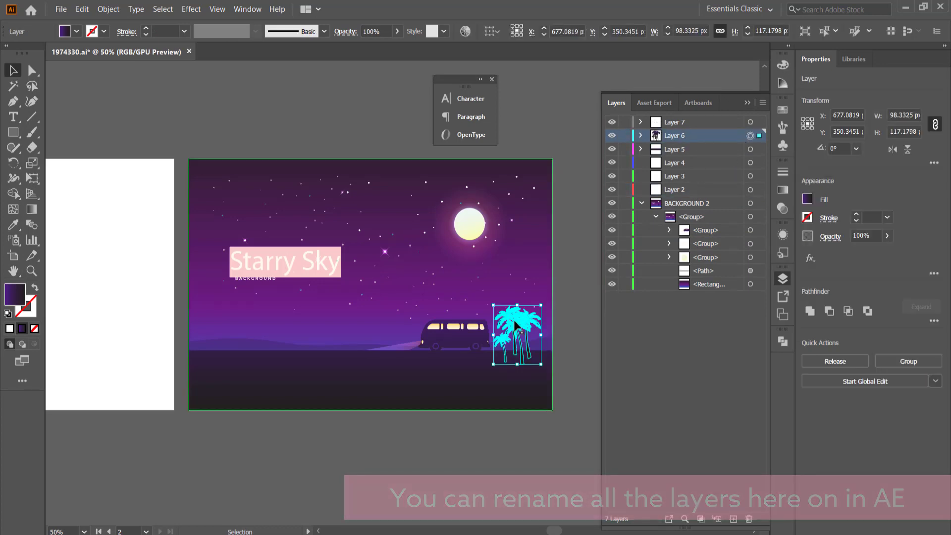
drag(515, 325, 295, 324)
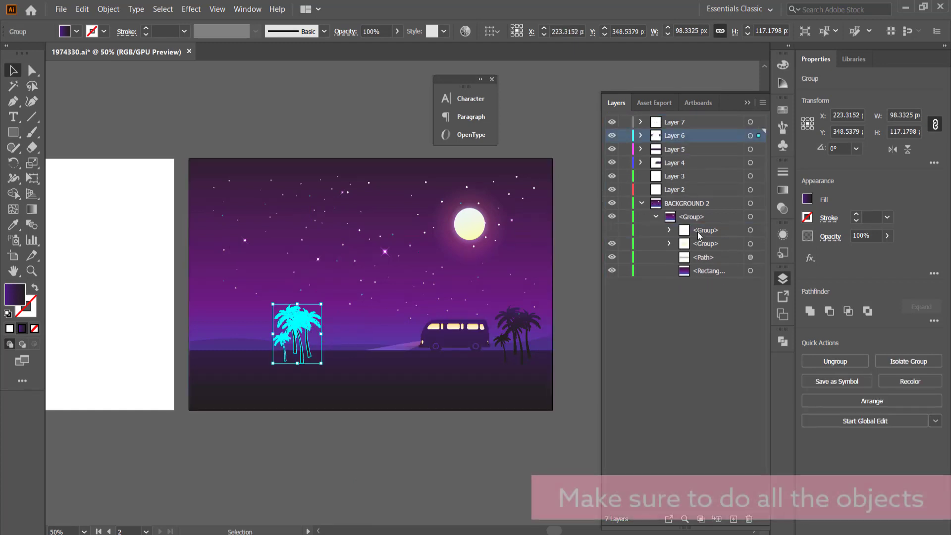
drag(705, 243, 674, 189)
drag(671, 154, 671, 153)
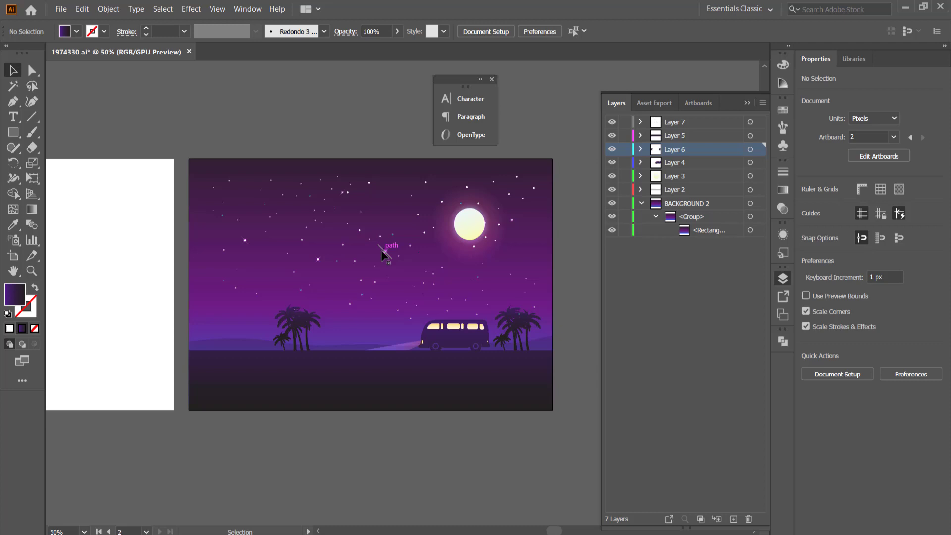
Step: Delete the hidden Starry Sky text group nested inside Layer 7
click(641, 122)
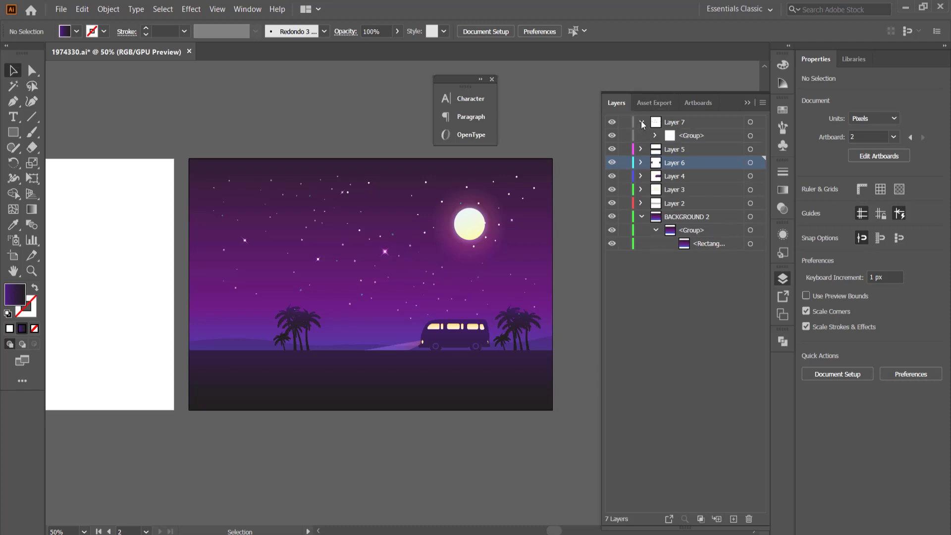
click(656, 136)
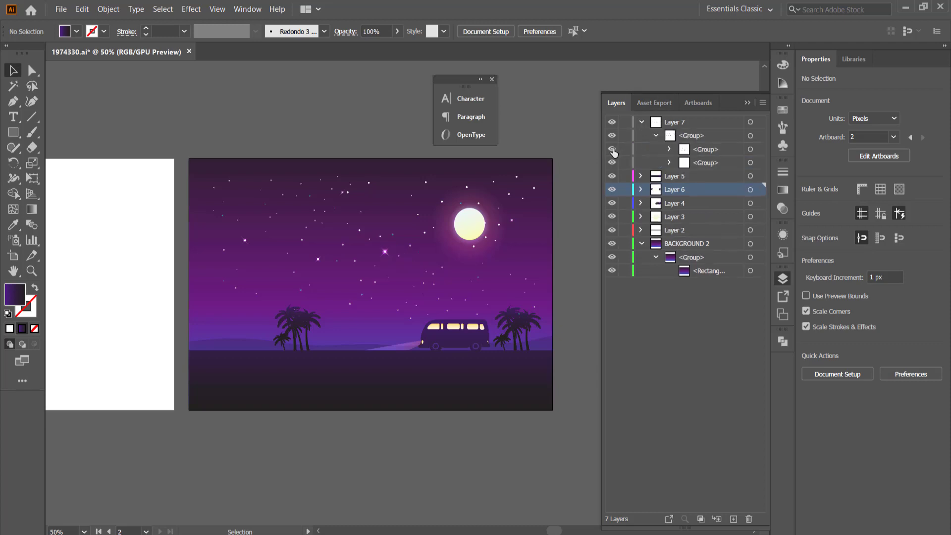
click(690, 150)
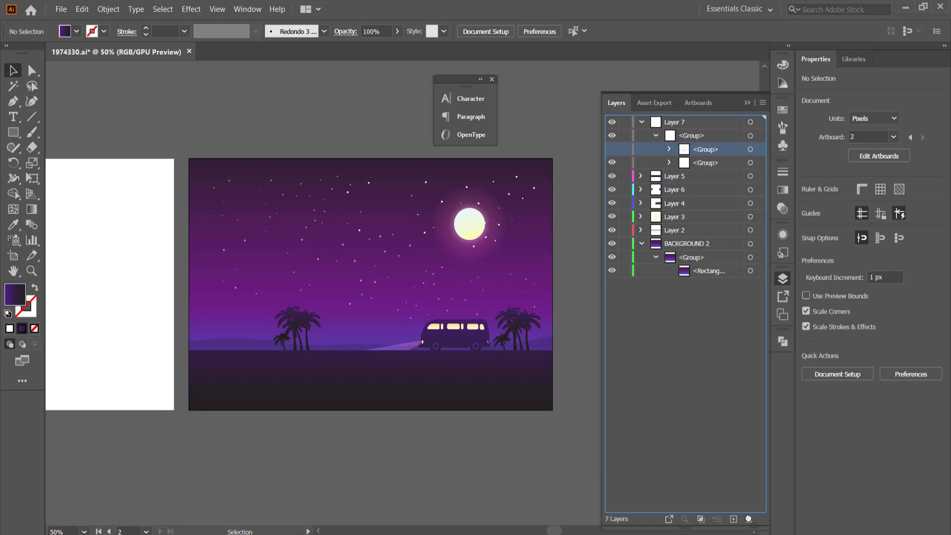
click(749, 519)
click(641, 123)
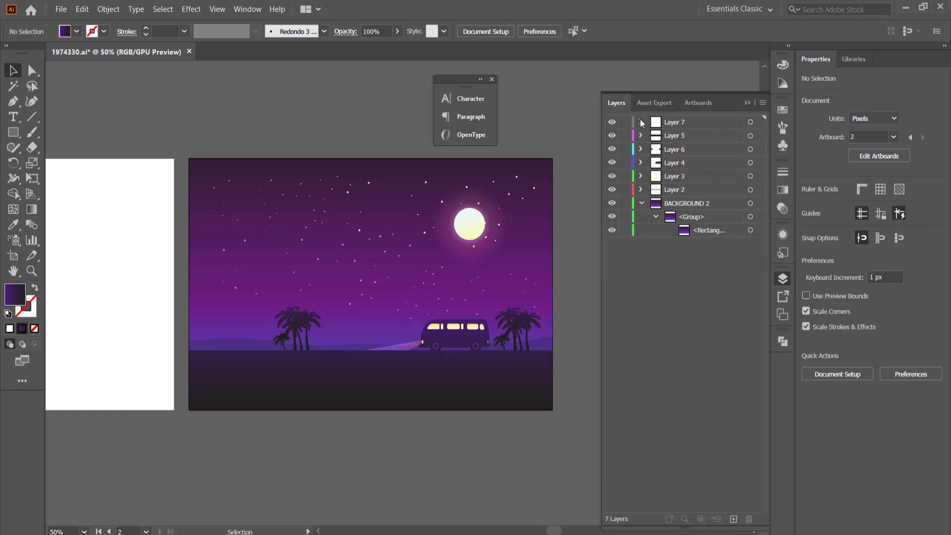
Step: Delete the duplicate artboard 'Mesa de trabajo 1 copia'
click(688, 104)
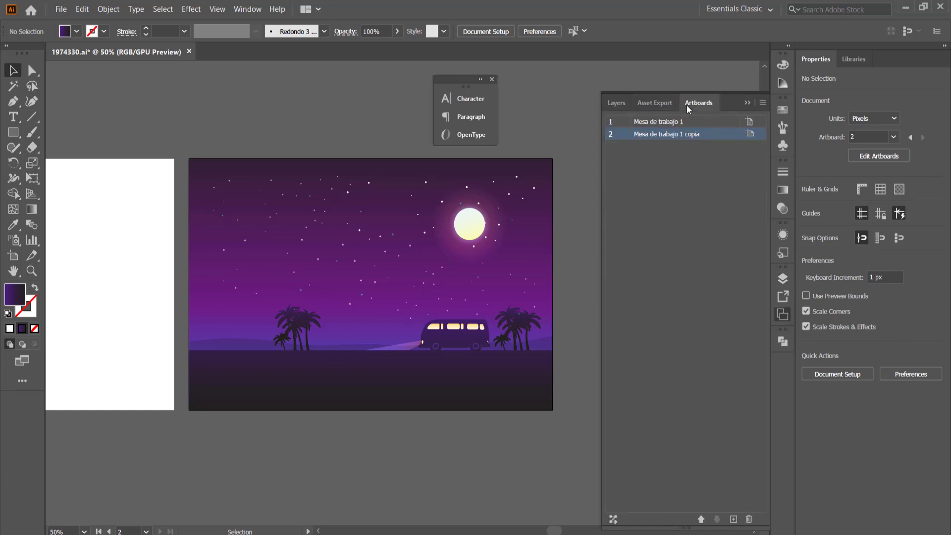
double_click(672, 135)
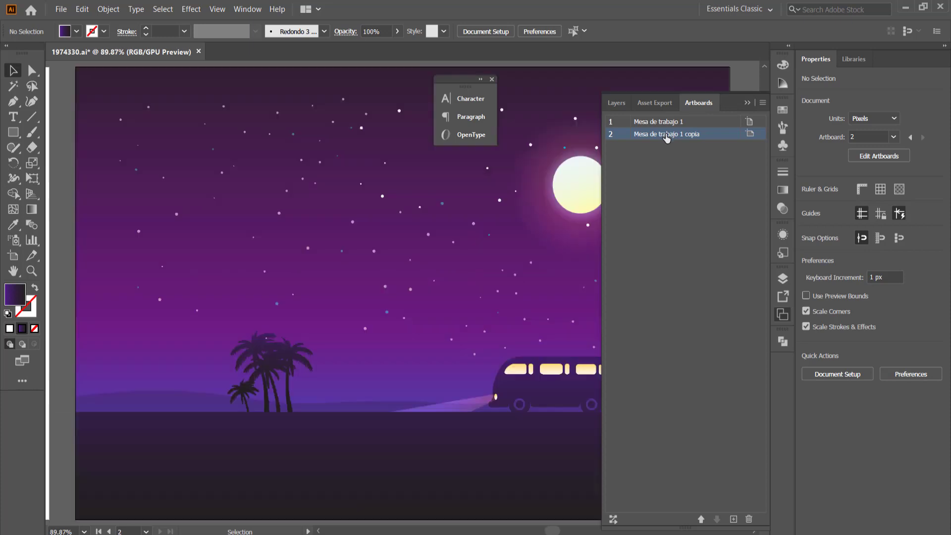
click(749, 518)
Step: Resize Mesa de trabajo 1 to 1920 × 1080 px in Artboard Options
click(748, 121)
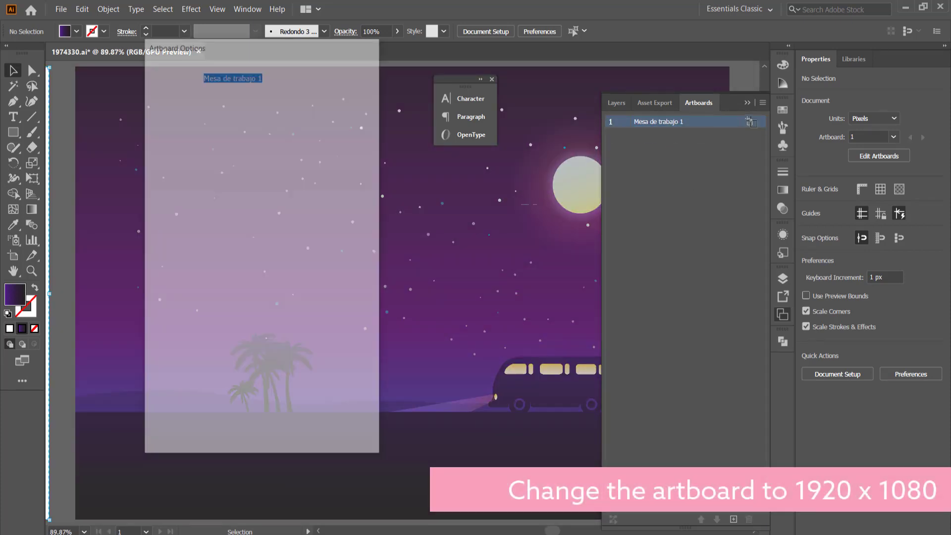
double_click(236, 119)
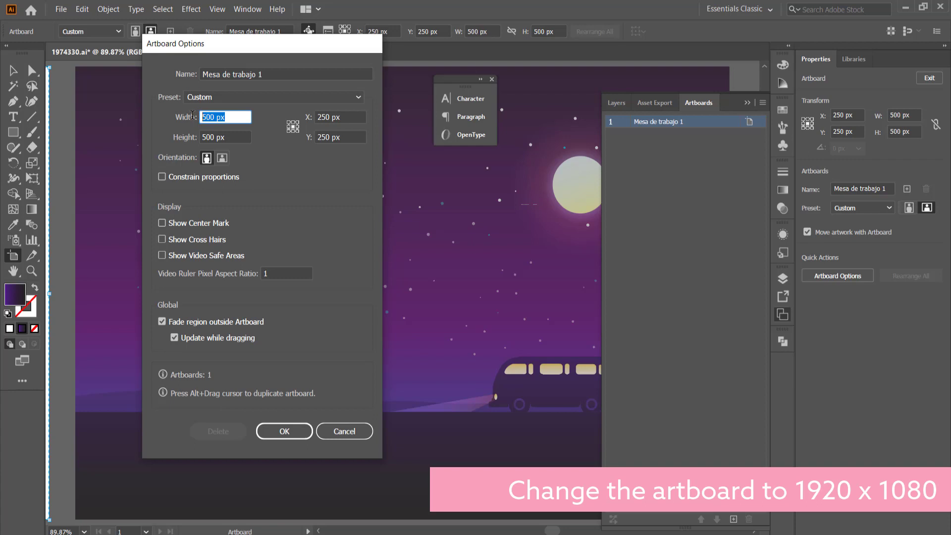
text(1920)
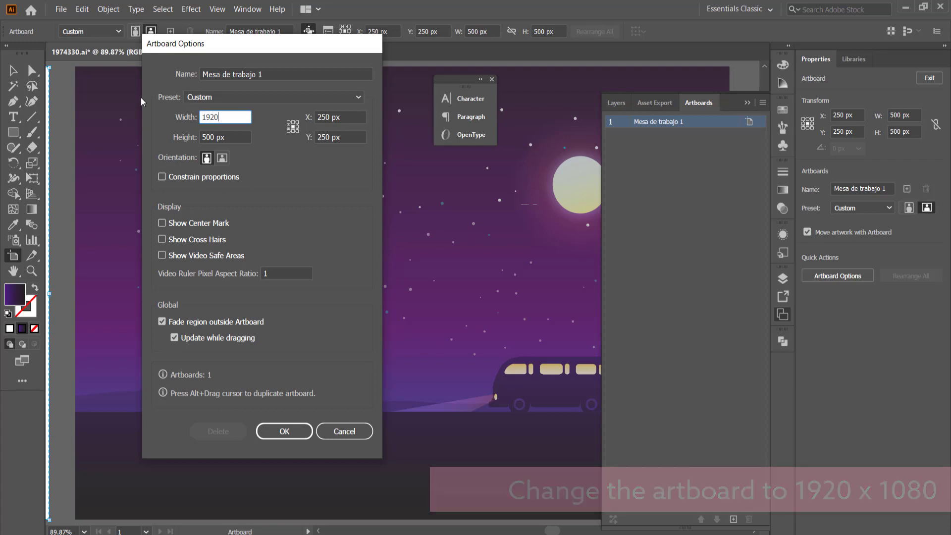
key(Tab)
text(1080)
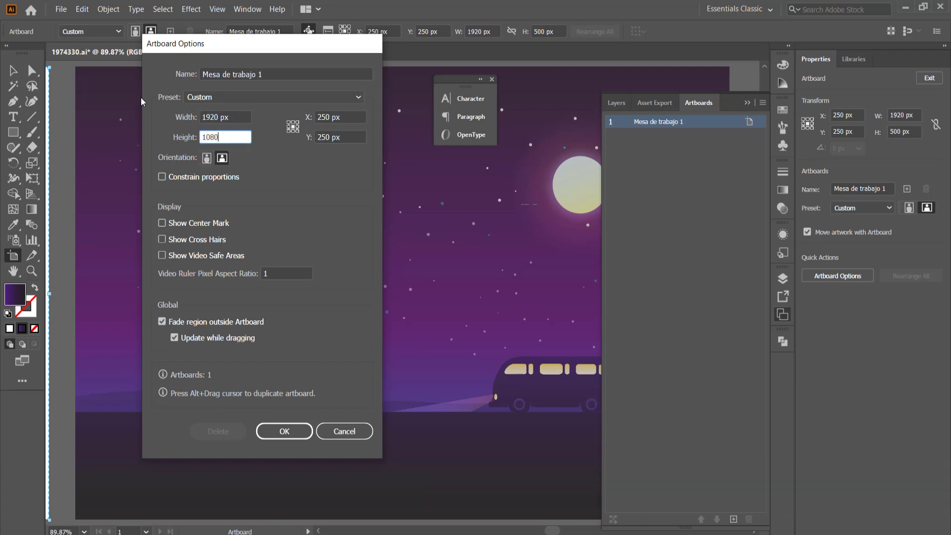
key(Return)
scroll(393, 212, down, 2)
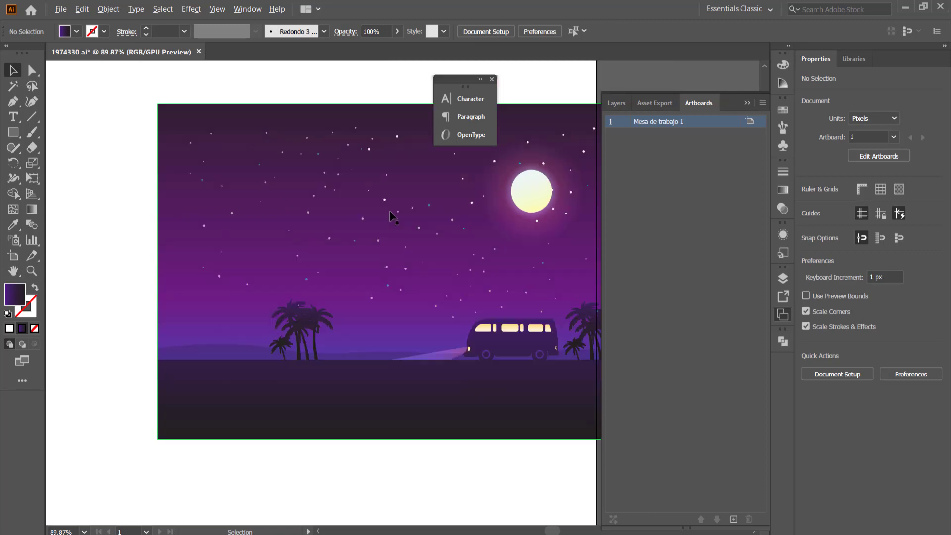
Step: Select all the artwork, move it to the artboard's top-left and scale it up to cover it
click(616, 103)
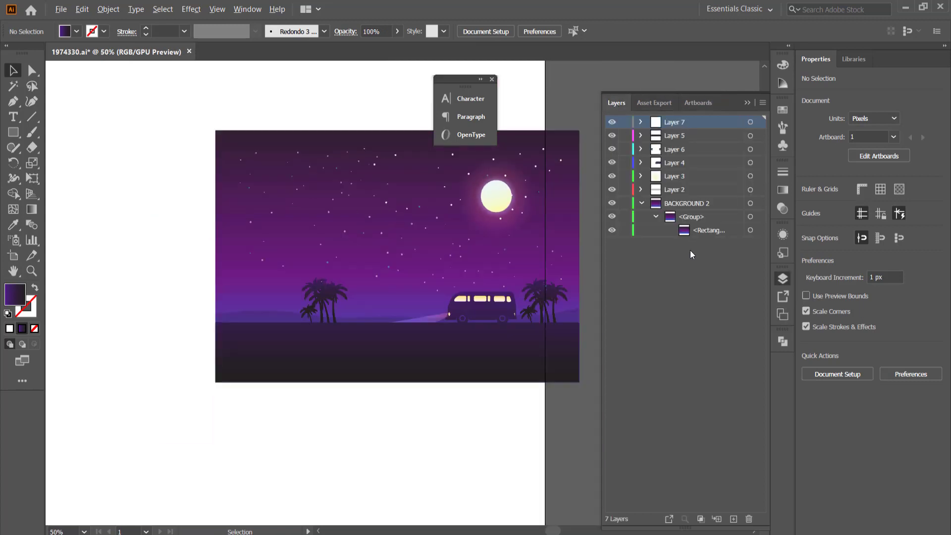
drag(193, 106, 597, 426)
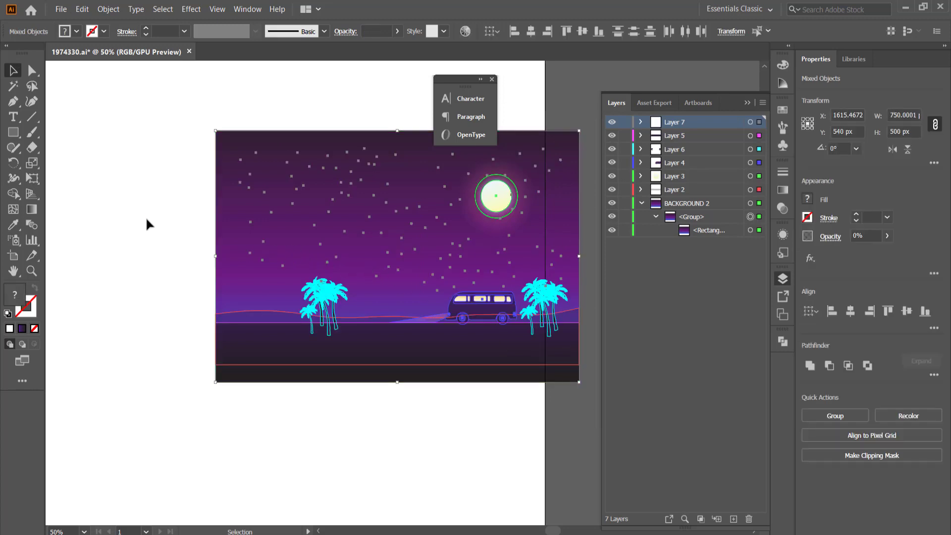
scroll(145, 213, down, 2)
scroll(137, 209, down, 1)
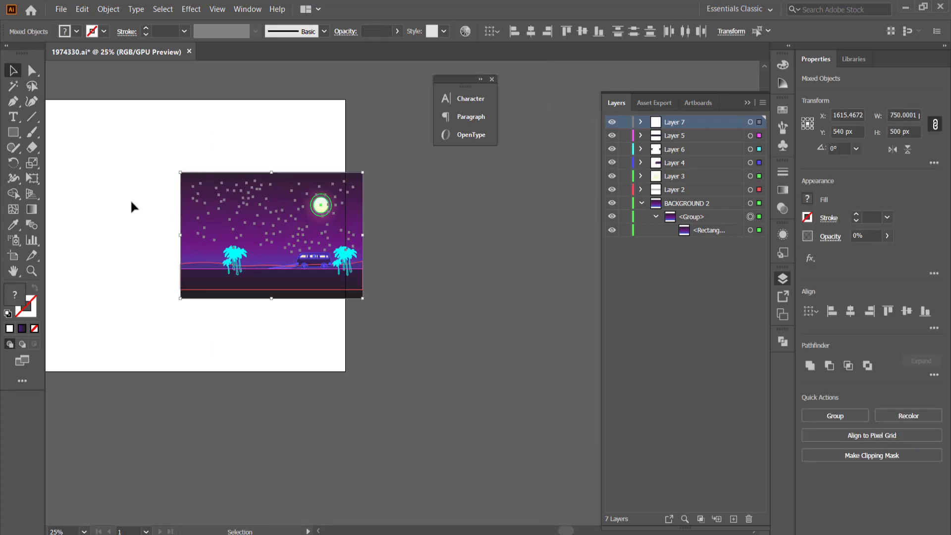
key(space)
drag(134, 170, 302, 173)
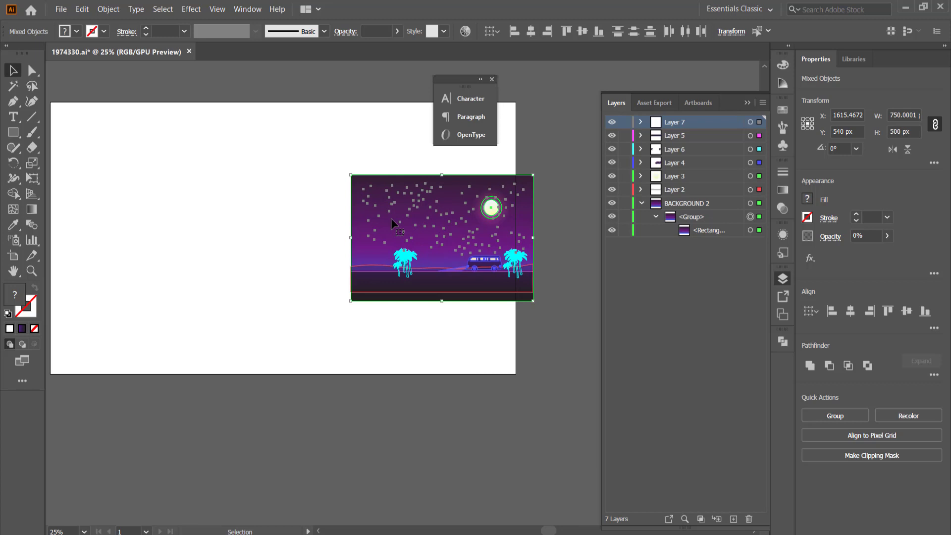
drag(395, 225, 93, 151)
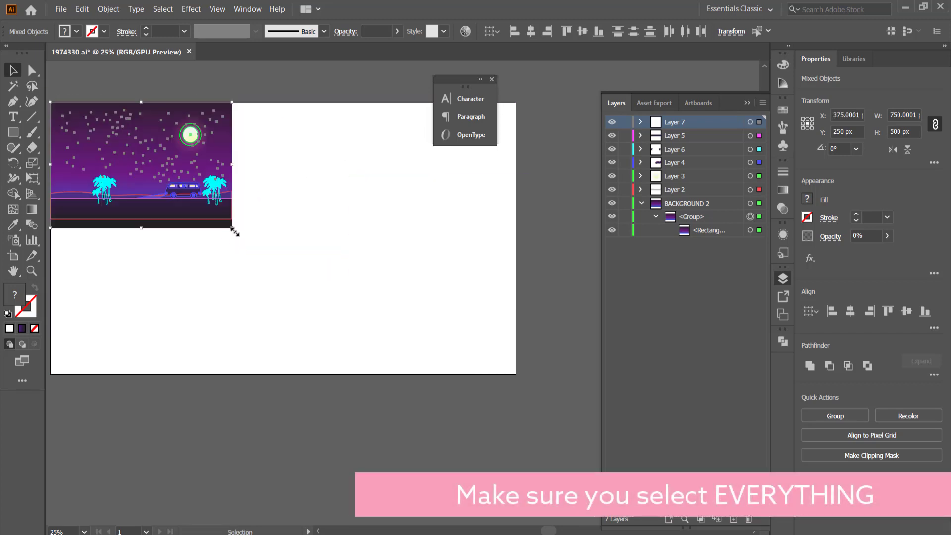
drag(232, 230, 520, 426)
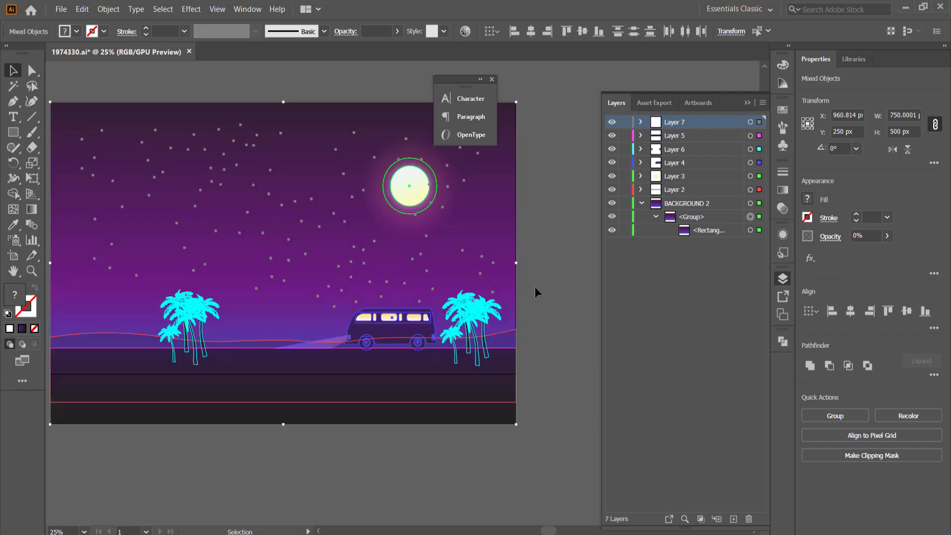
Step: Line the artwork's right edge up with the artboard at 1920 px wide, then deselect
scroll(537, 293, up, 3)
scroll(541, 266, up, 2)
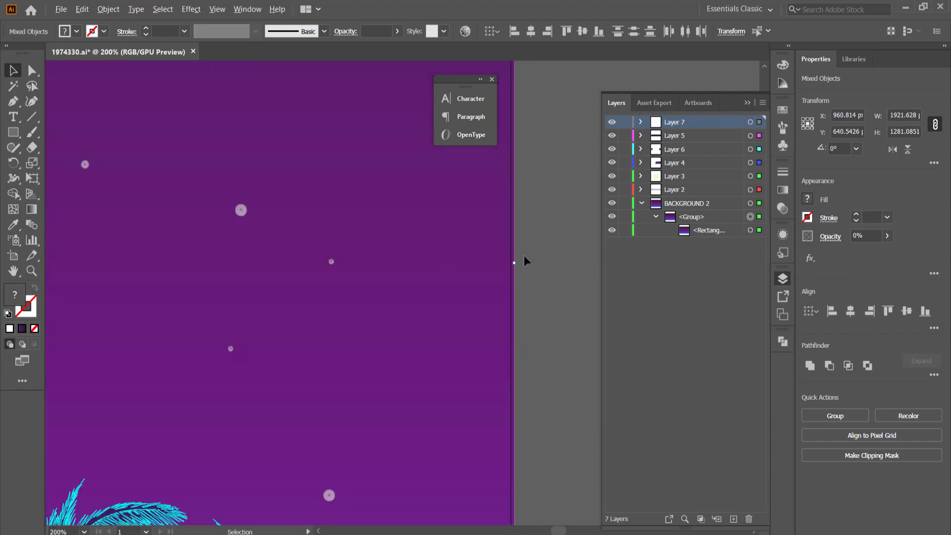
scroll(511, 272, up, 4)
drag(507, 276, 501, 276)
scroll(270, 243, down, 6)
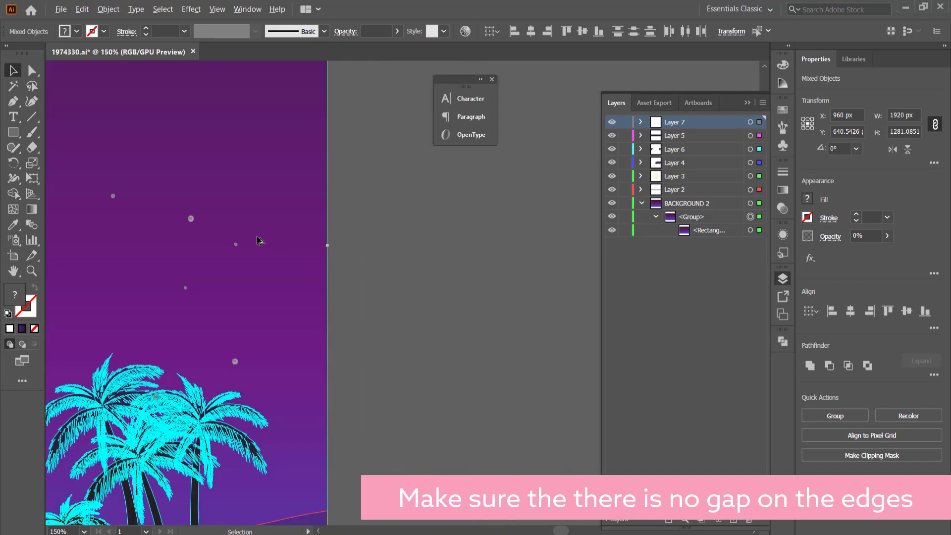
key(h)
drag(358, 200, 584, 206)
key(v)
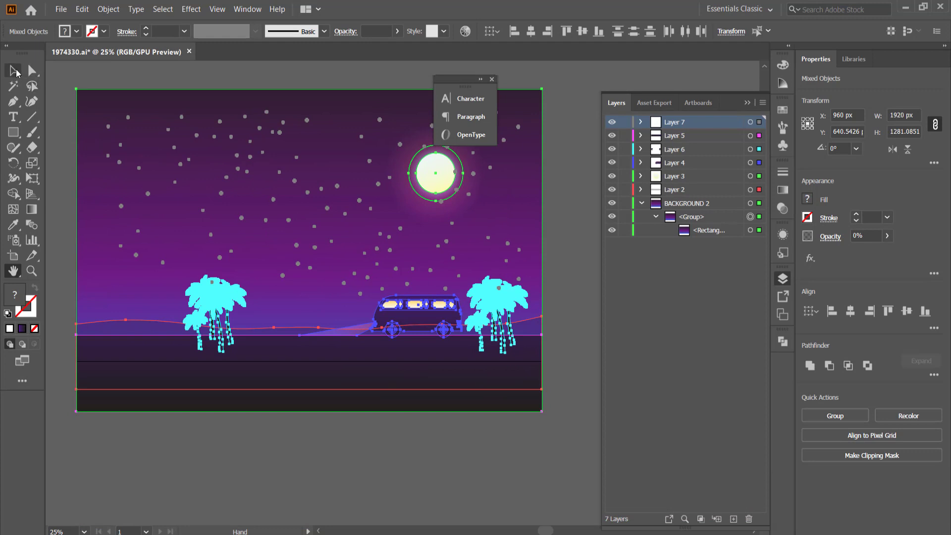
click(86, 81)
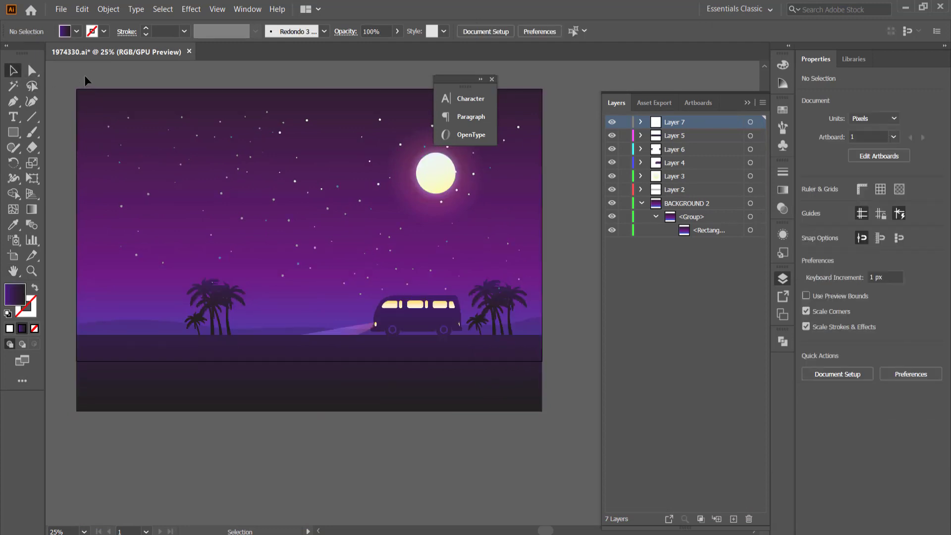
Step: Import starry night 1920 x 1080 v4.ai into the project with Import Kind set to Composition
click(65, 10)
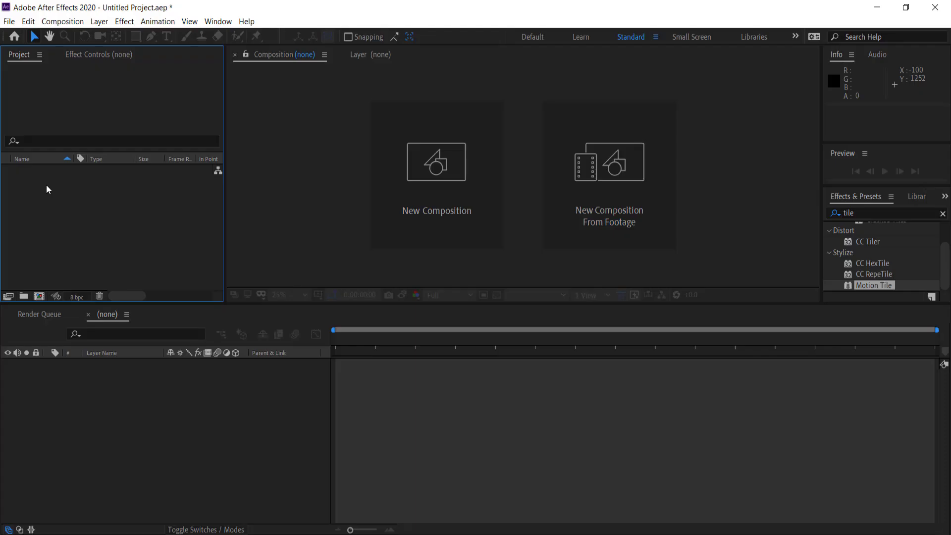
right_click(46, 186)
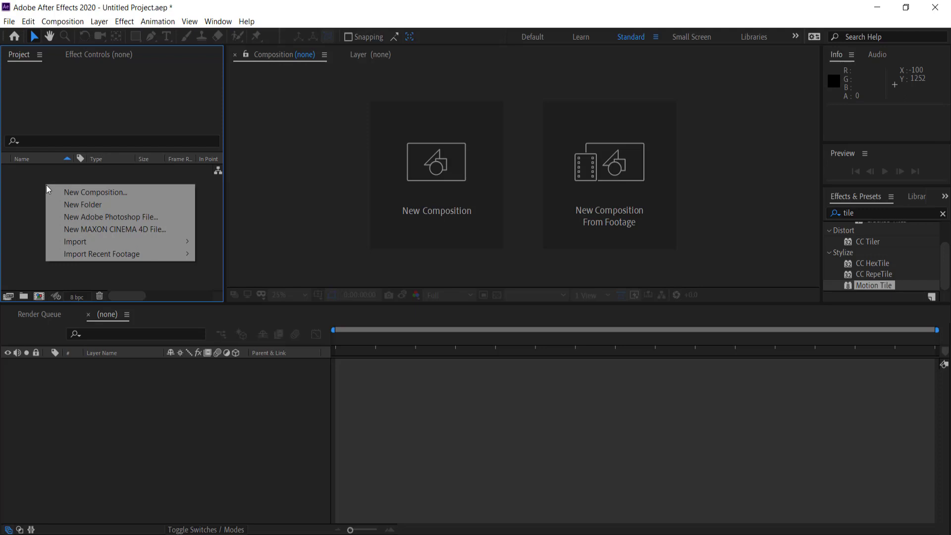
mouse_move(104, 244)
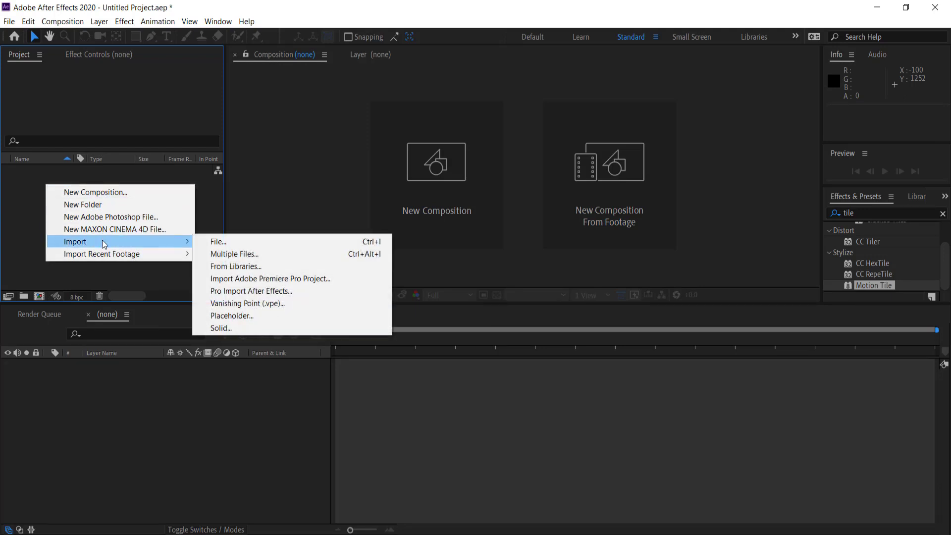
click(218, 242)
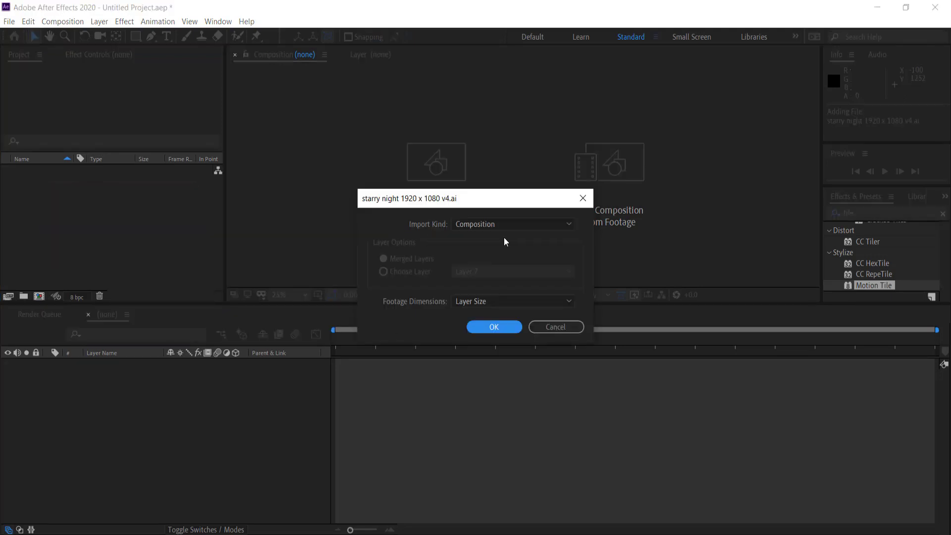
click(490, 326)
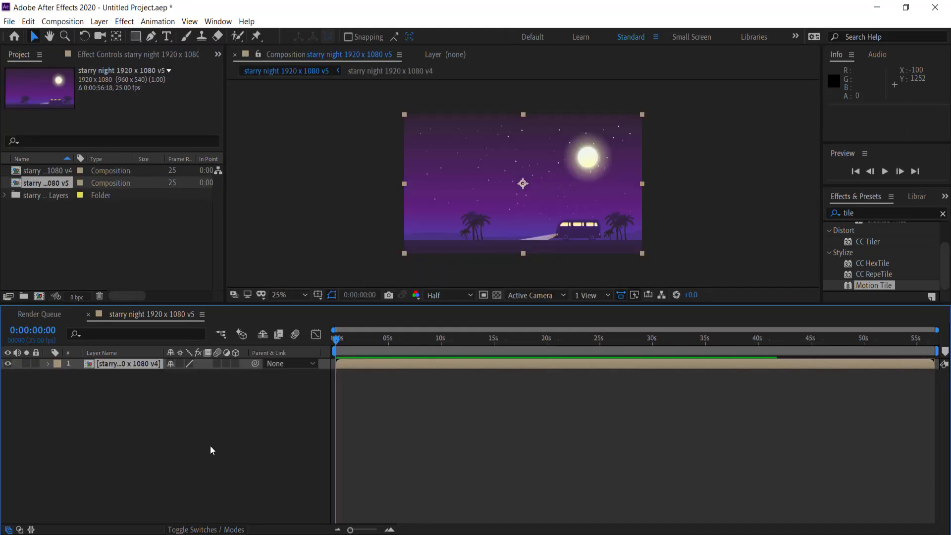
Step: In the v4 comp, rename Layers 2–7 to stars, ground, trees, van, moon and mtns
double_click(115, 364)
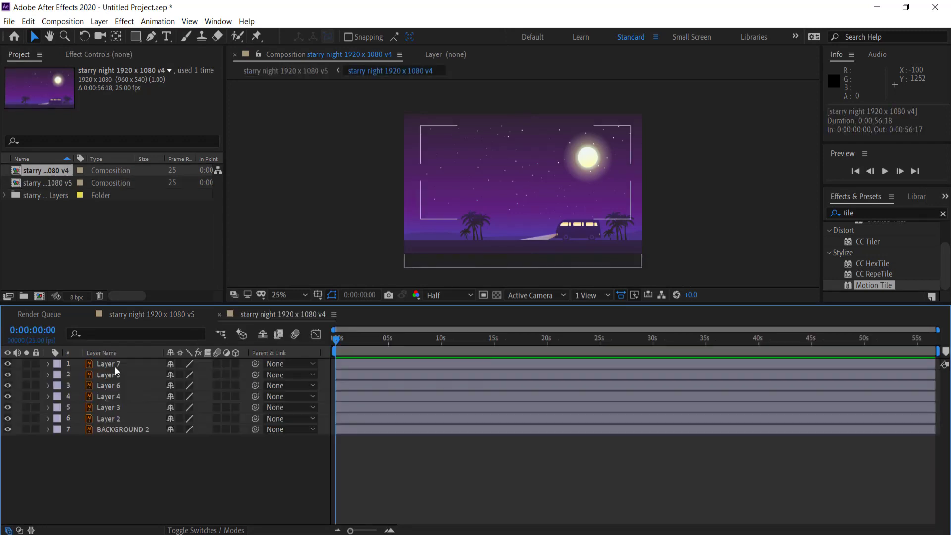
click(115, 366)
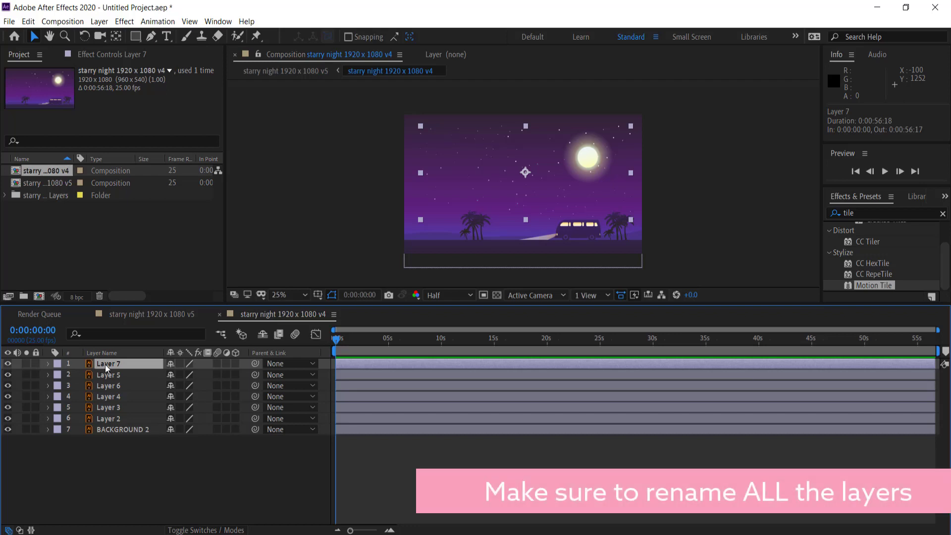
key(Return)
text(s)
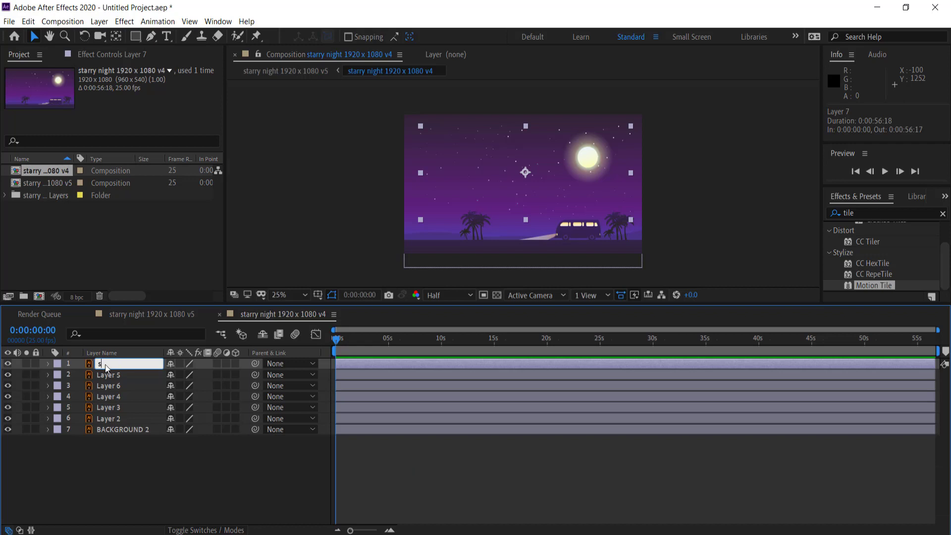
text(tars)
key(Return)
text(ground)
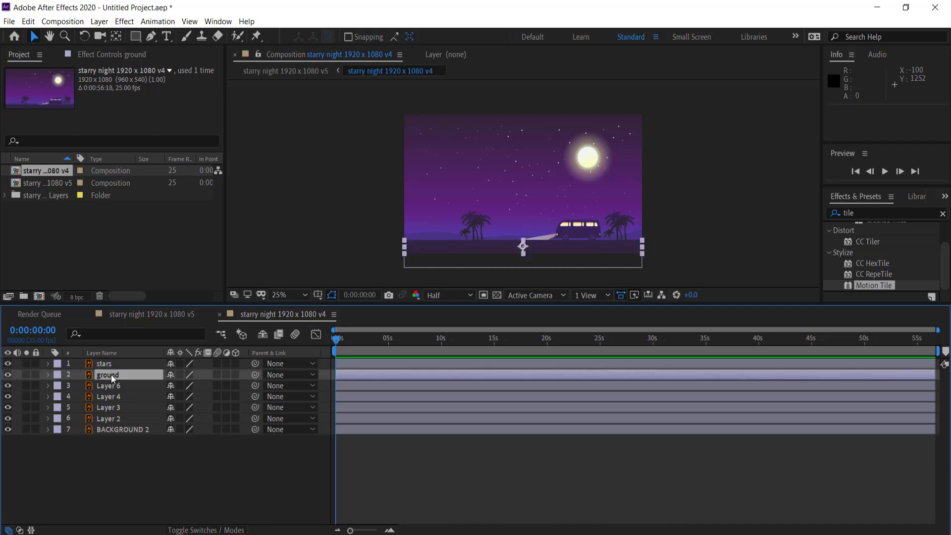
text(treesvanmoon)
click(124, 419)
key(Return)
text(mtns)
key(Return)
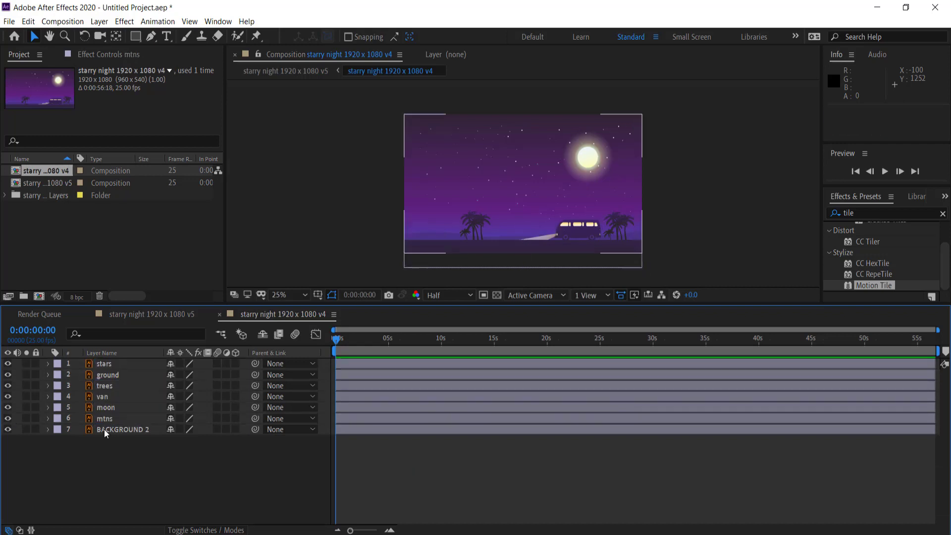
mouse_move(337, 336)
mouse_down()
mouse_move(362, 339)
mouse_move(333, 340)
mouse_up()
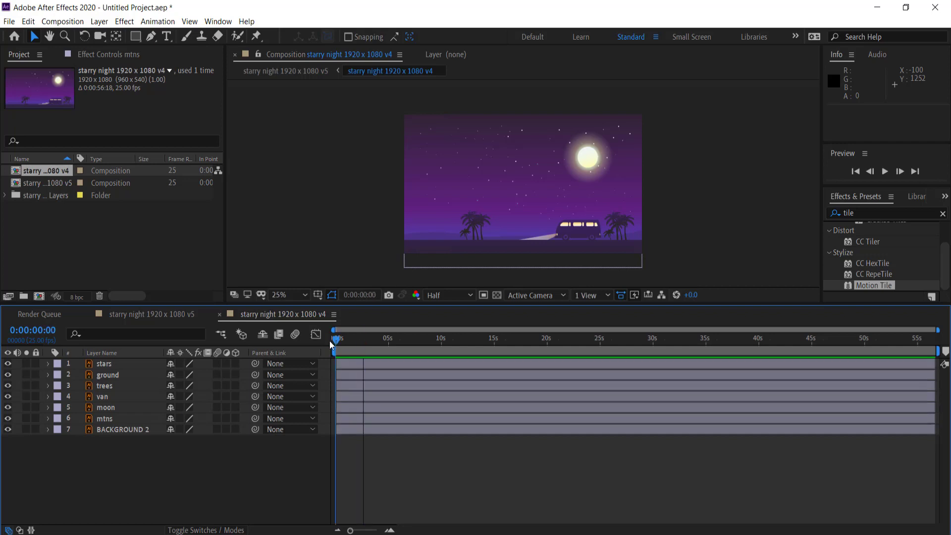
Step: Give stars Motion Tile (650 output width, mirrored edges) and shift it left to -913.4, 453
click(99, 363)
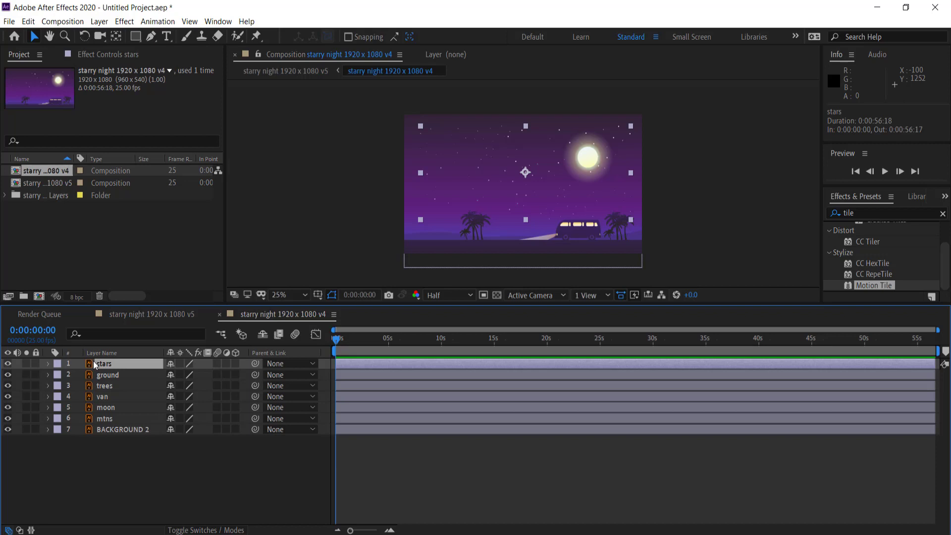
key(p)
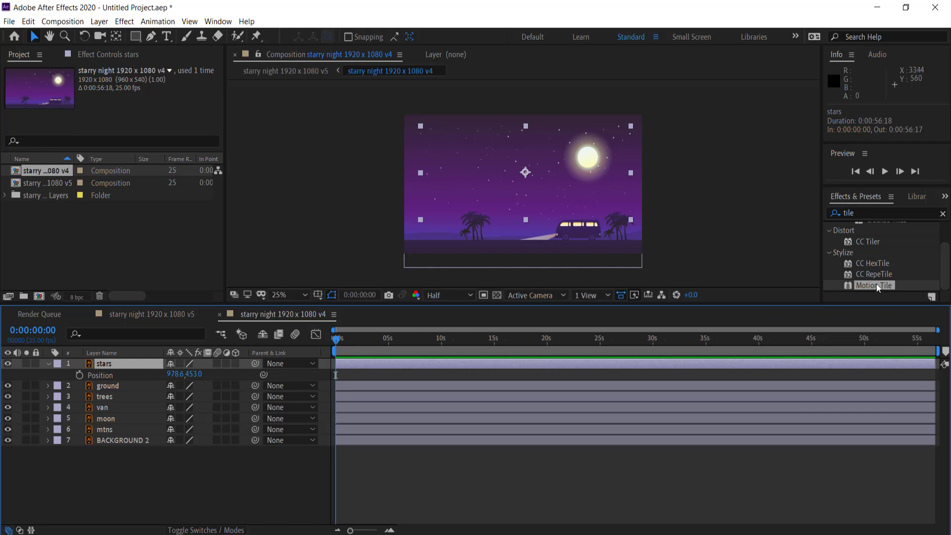
drag(876, 286, 120, 362)
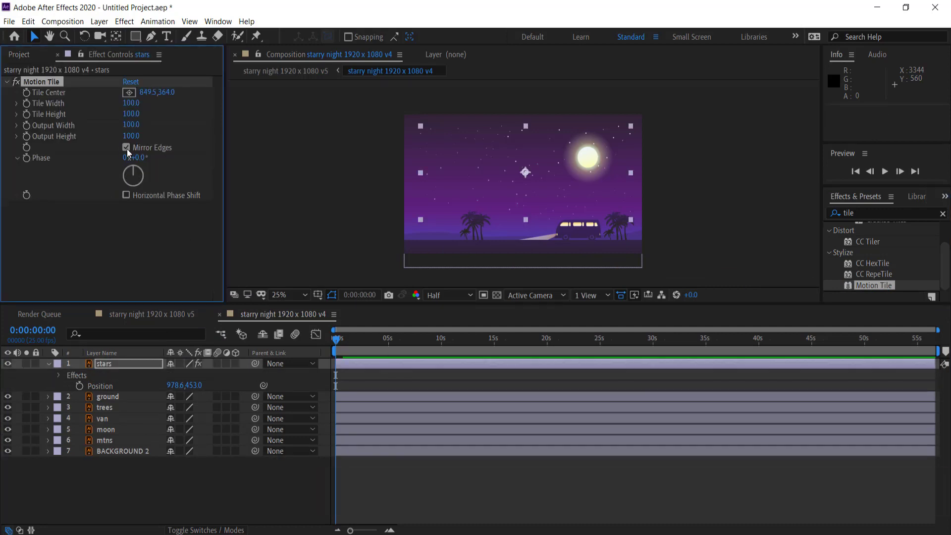
drag(129, 124, 146, 123)
drag(484, 162, 444, 165)
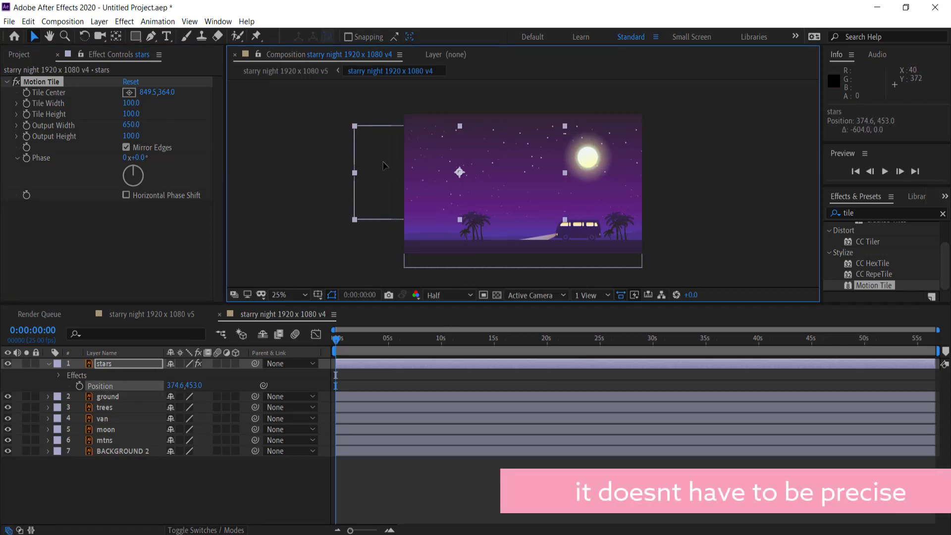
drag(382, 165, 241, 165)
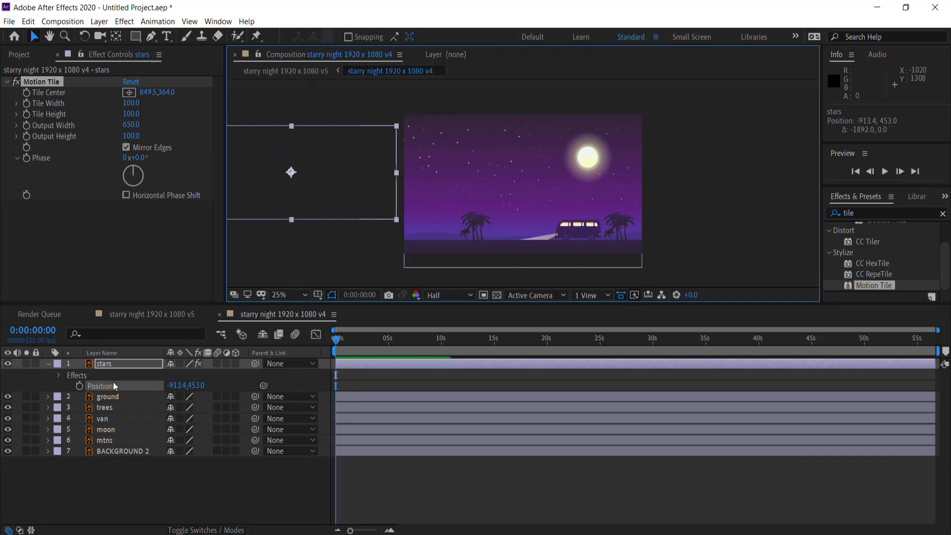
Step: Keyframe the stars' Position from x -913.4 at 0 s to 734.6 at 9:24
click(79, 386)
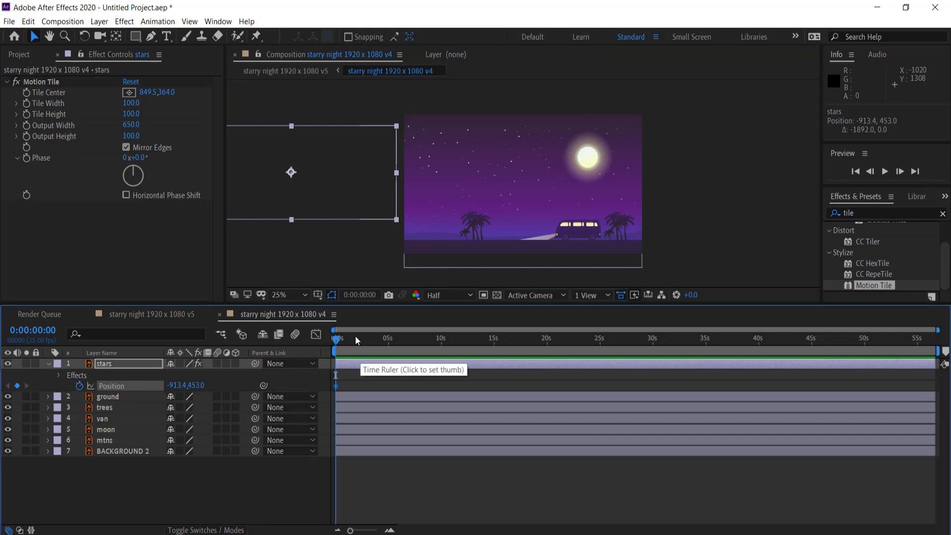
drag(337, 341, 441, 340)
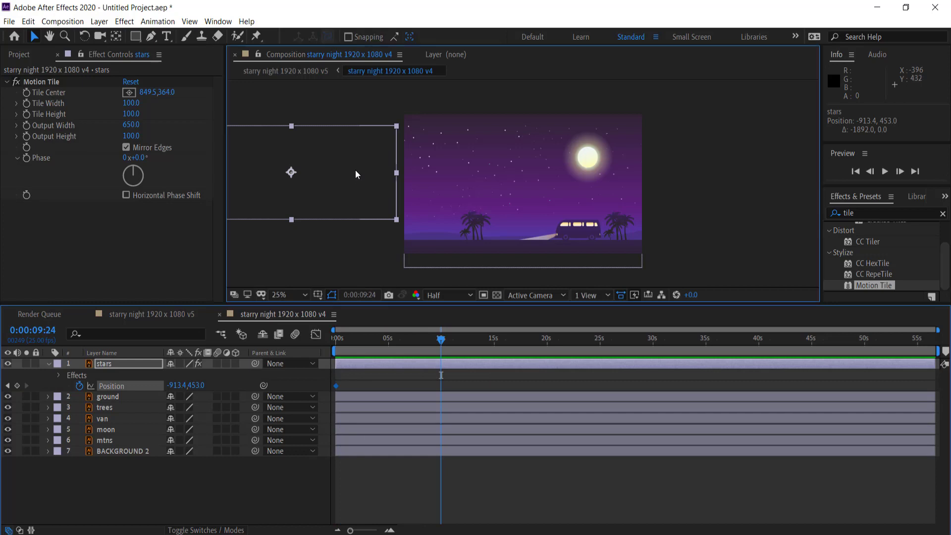
drag(355, 170, 560, 172)
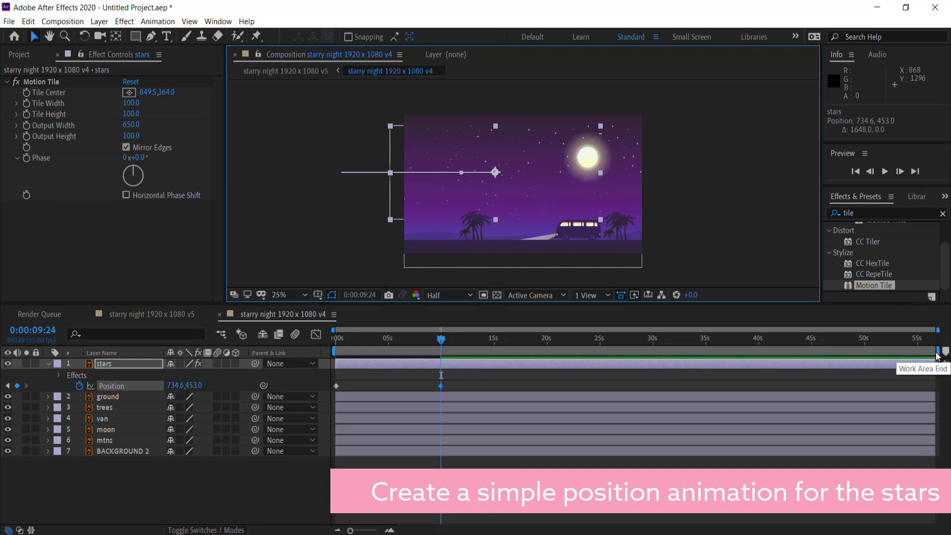
Step: Trim the composition to a 10-second work area and preview from the start
drag(937, 355, 439, 352)
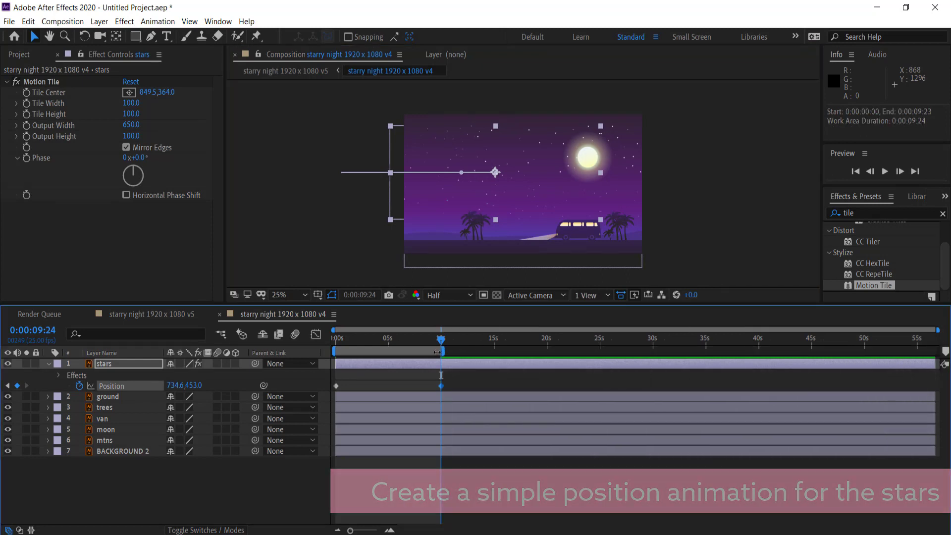
right_click(439, 352)
click(483, 382)
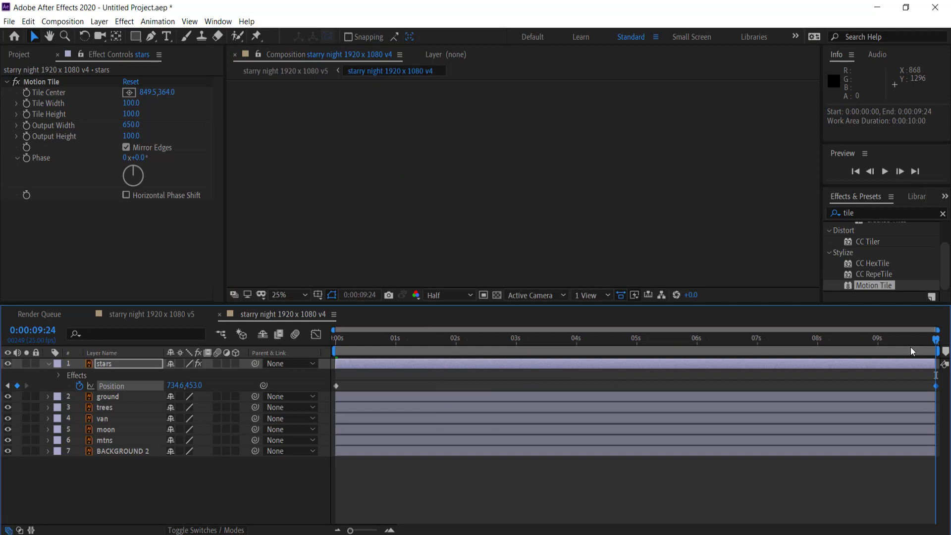
key(Home)
key(space)
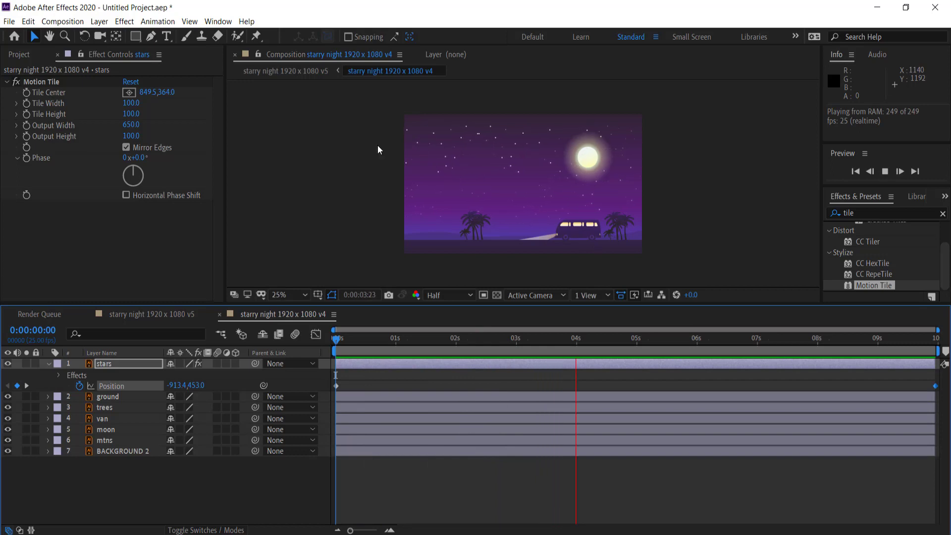
Step: Stop the preview and give the trees layer Motion Tile with mirrored edges and 1010 output width
key(space)
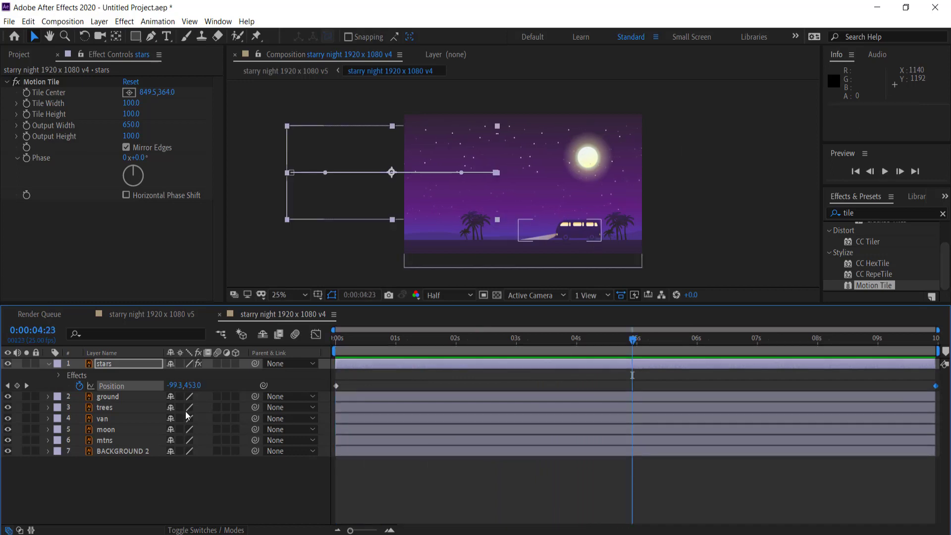
click(117, 397)
click(94, 407)
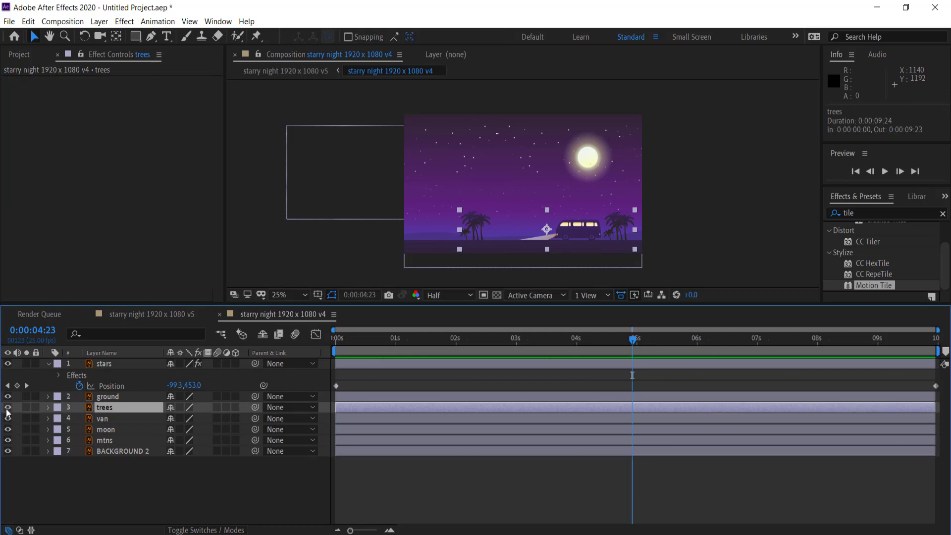
drag(873, 285, 113, 406)
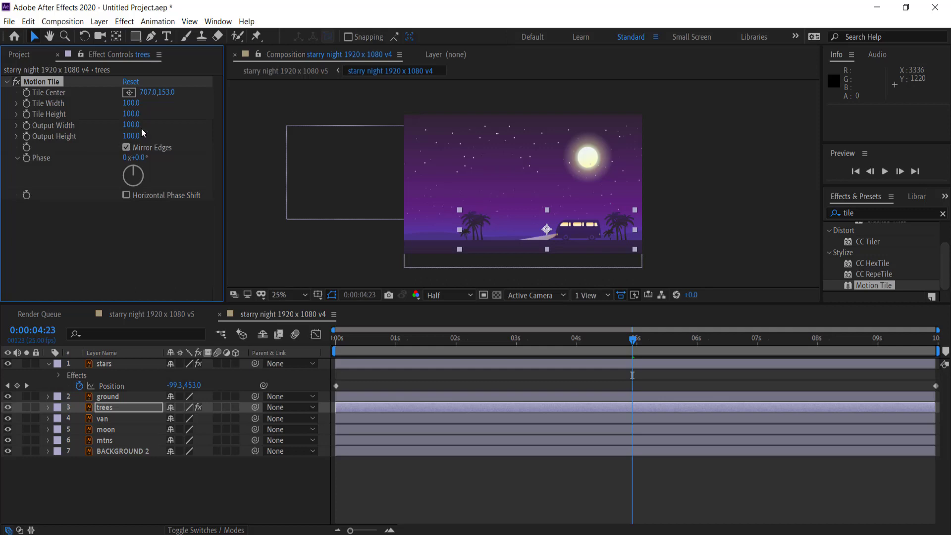
click(138, 125)
text(400)
key(Return)
drag(183, 122, 188, 122)
key(Home)
key(p)
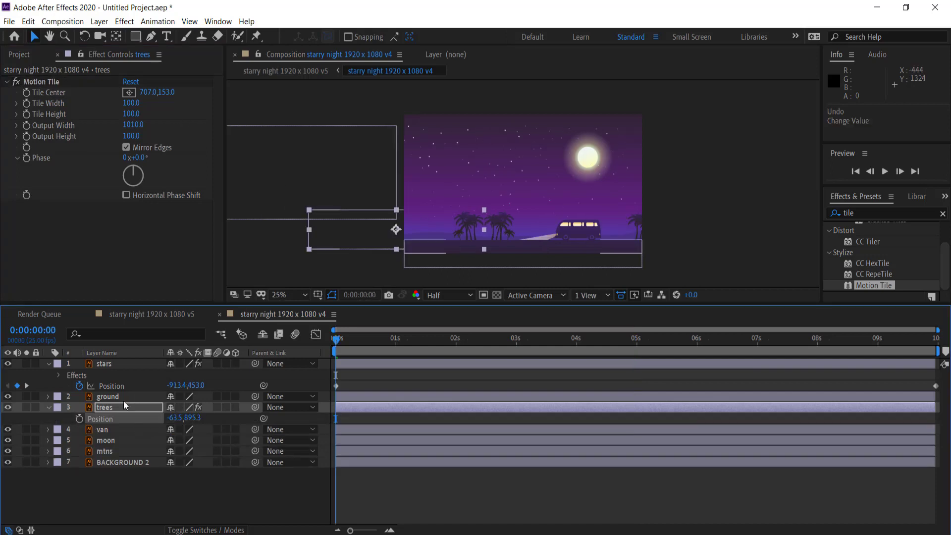
Step: Keyframe the trees' Position at 0 s with X set to -2500
click(80, 419)
drag(173, 422, 42, 419)
drag(182, 422, 89, 419)
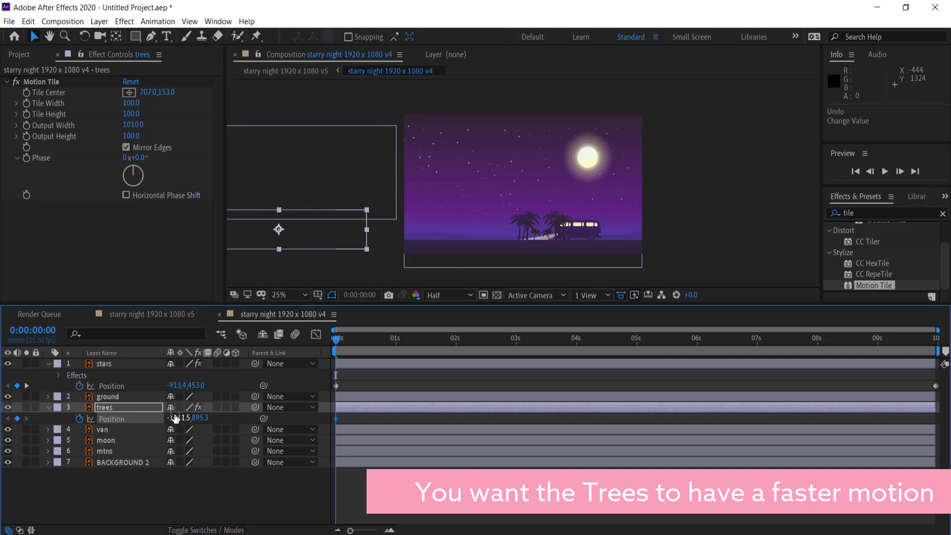
drag(177, 418, 2, 419)
drag(194, 424, 63, 425)
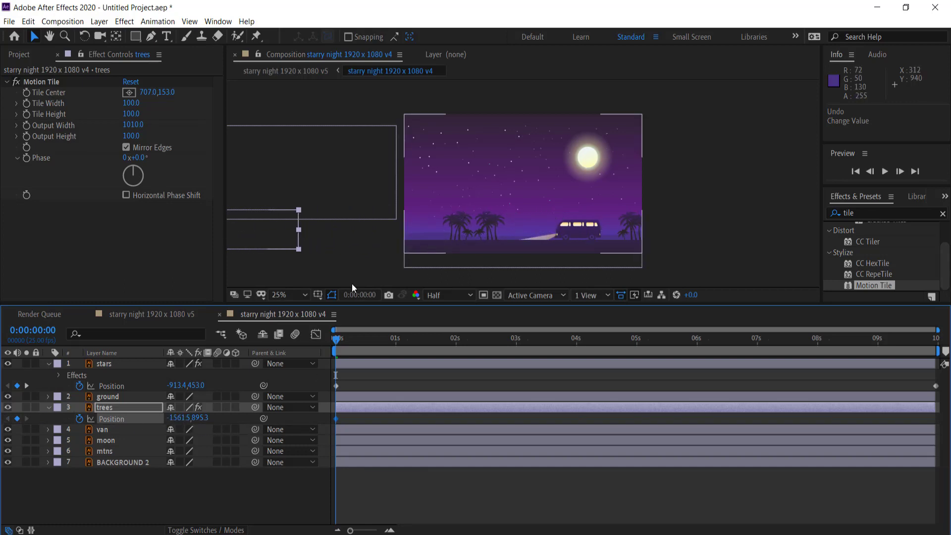
click(171, 418)
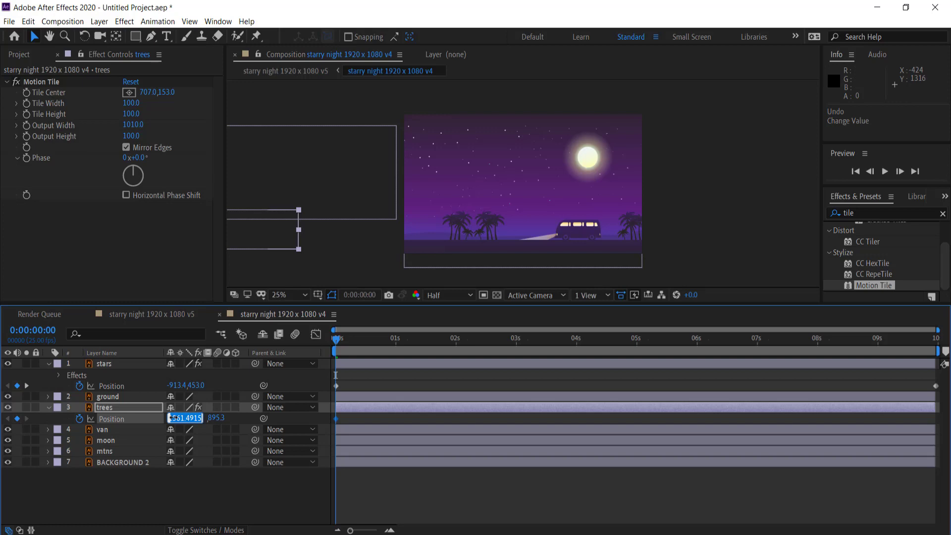
text(-2500)
key(Return)
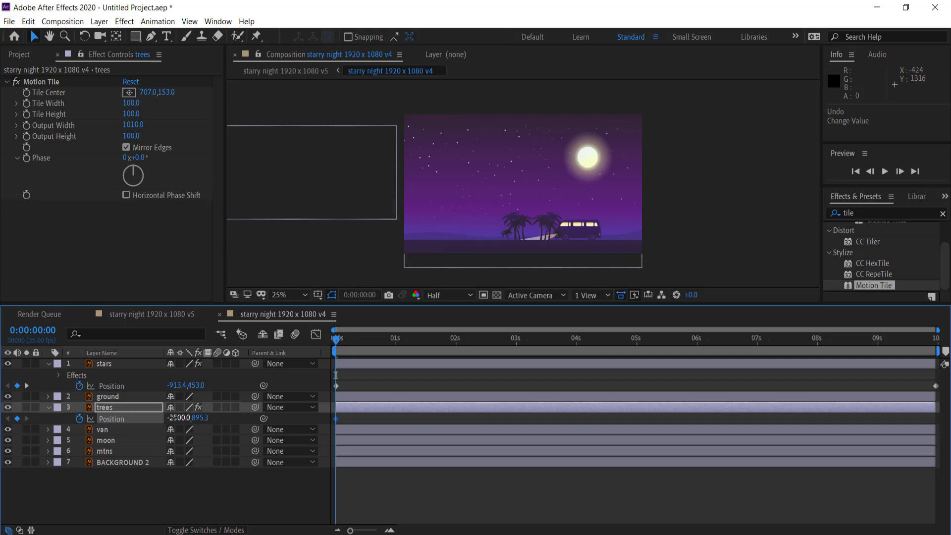
Step: Add an end keyframe at the last frame with the trees' X at 700, then preview
drag(336, 341, 939, 343)
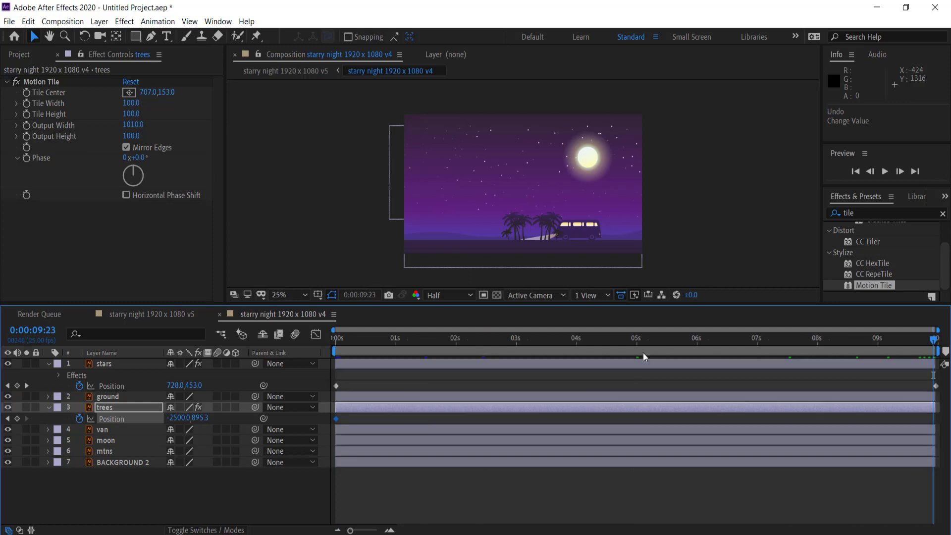
click(179, 419)
text(700)
key(Return)
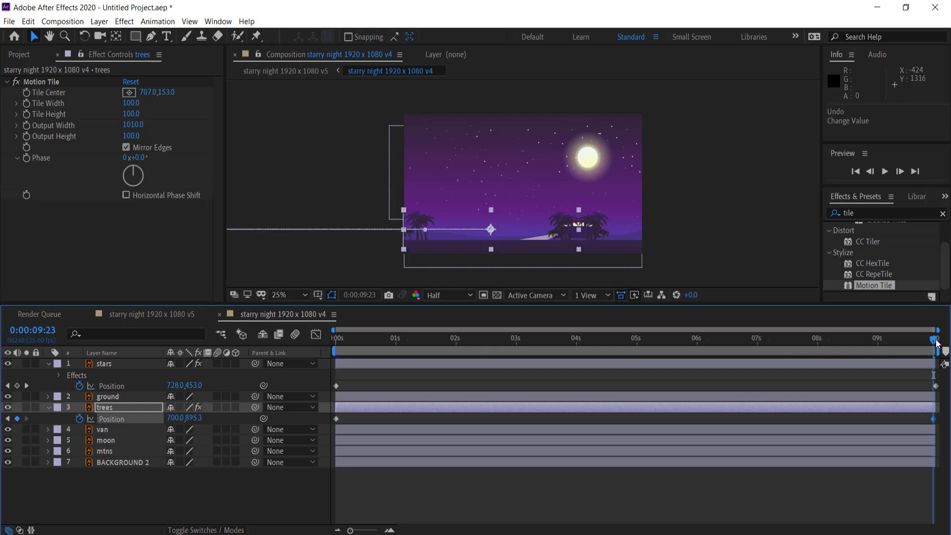
drag(935, 340, 309, 347)
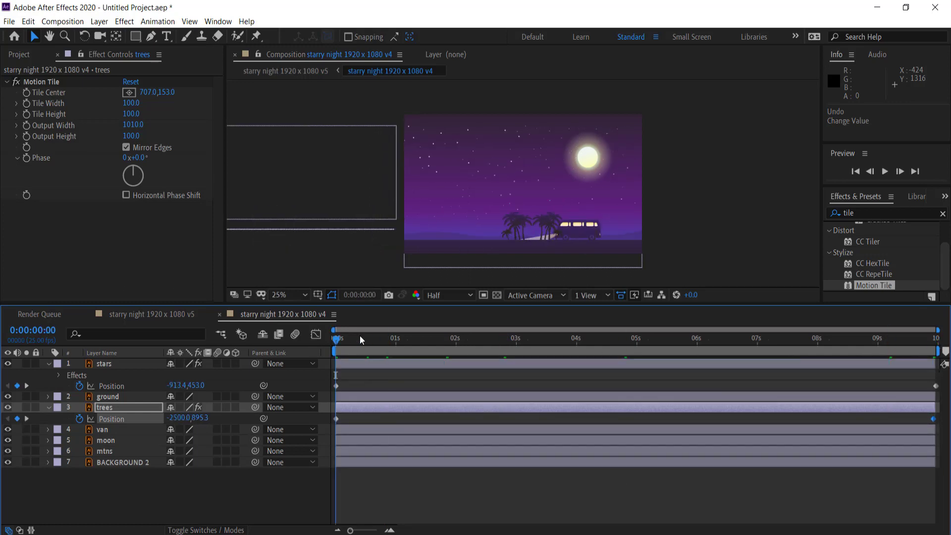
key(space)
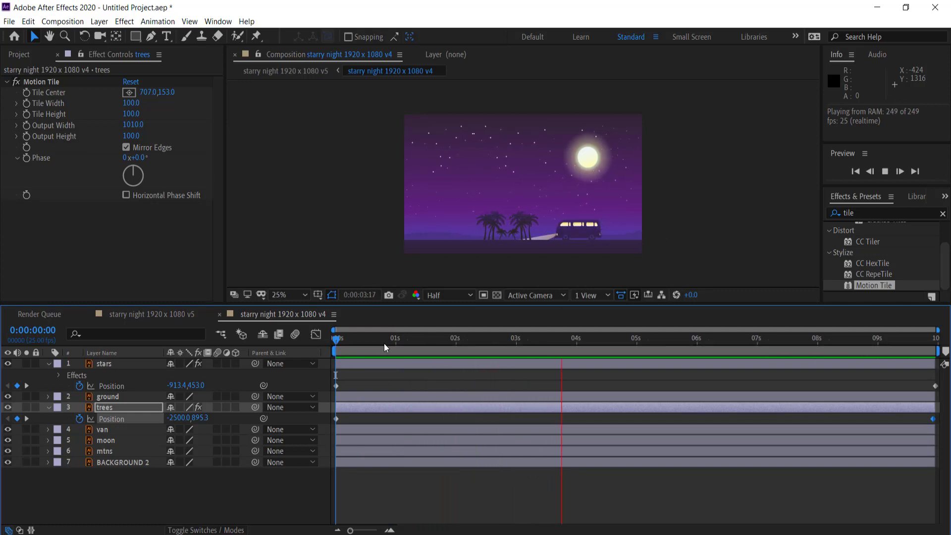
key(space)
Step: Push the trees' end position far right to about X 3871 and preview the sweep
drag(572, 344, 934, 342)
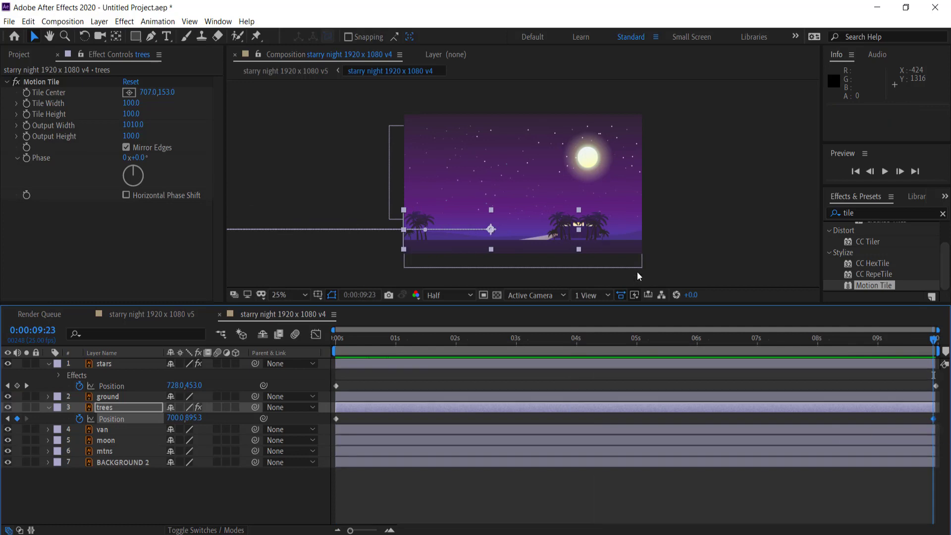
scroll(324, 191, down, 2)
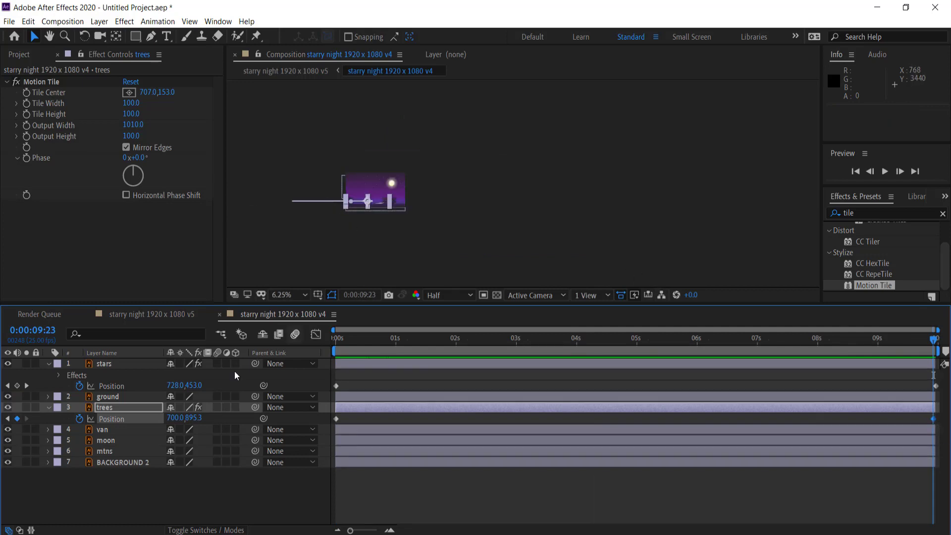
drag(188, 417, 741, 384)
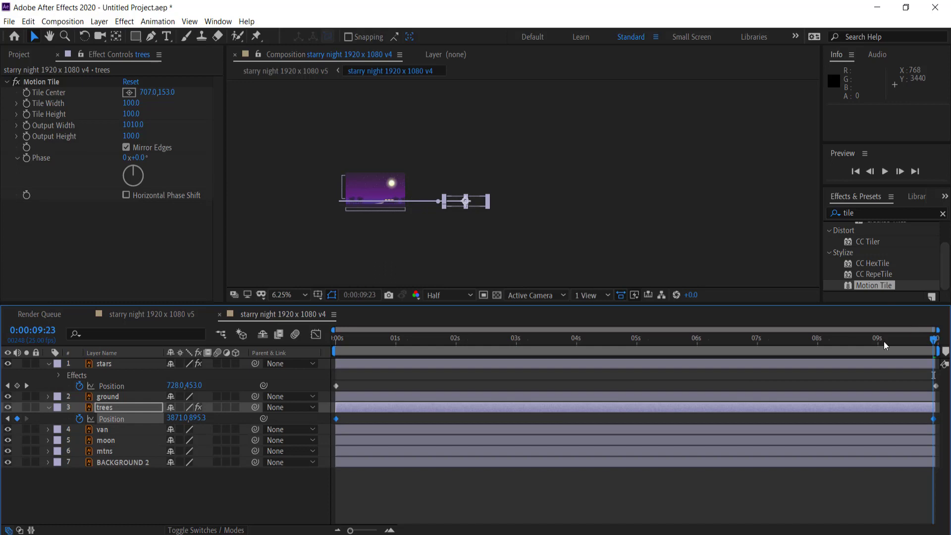
scroll(497, 176, up, 2)
key(space)
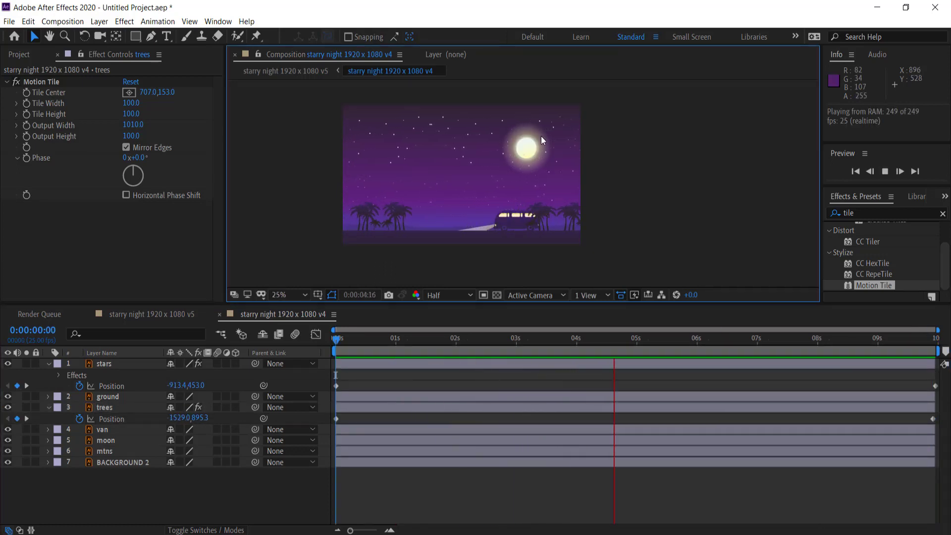
key(space)
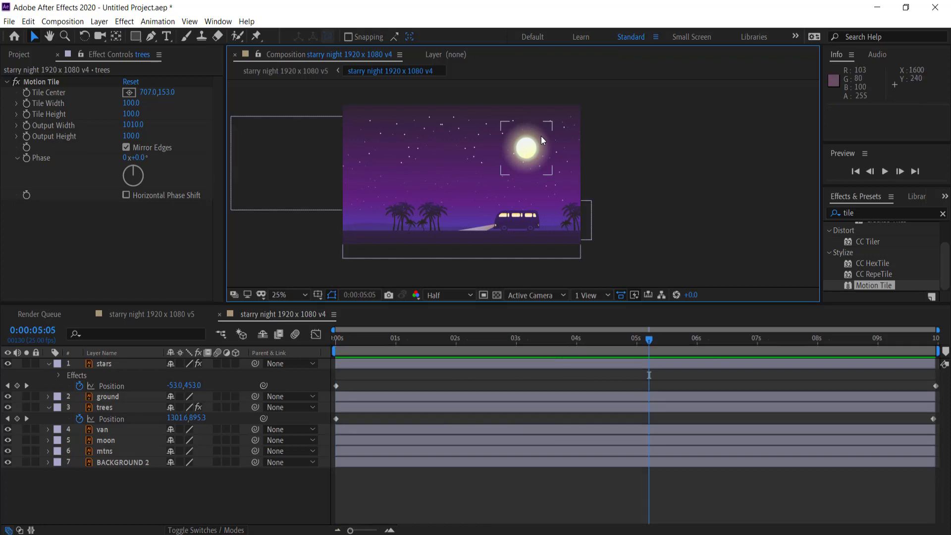
Step: Apply Motion Tile to the mtns layer with Mirror Edges on and Output Width 1000
click(126, 428)
click(108, 452)
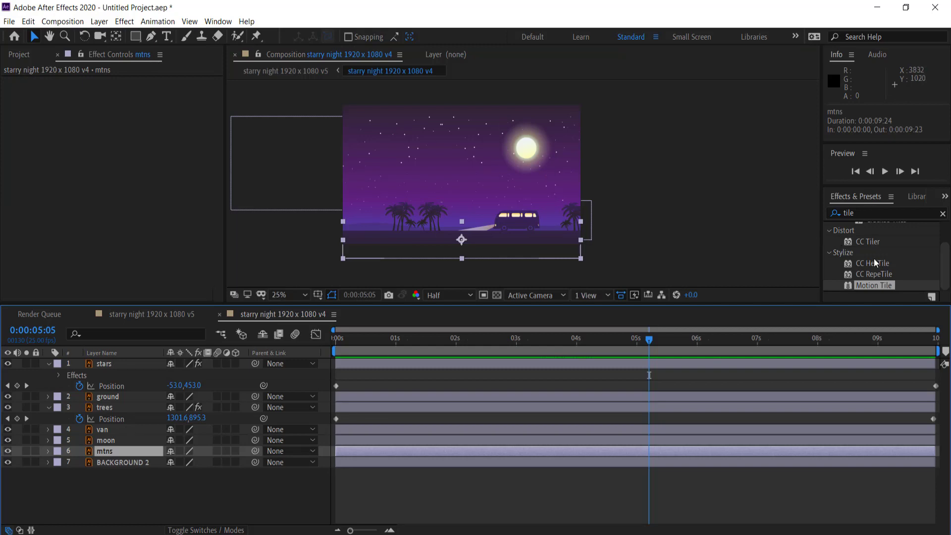
drag(872, 285, 117, 451)
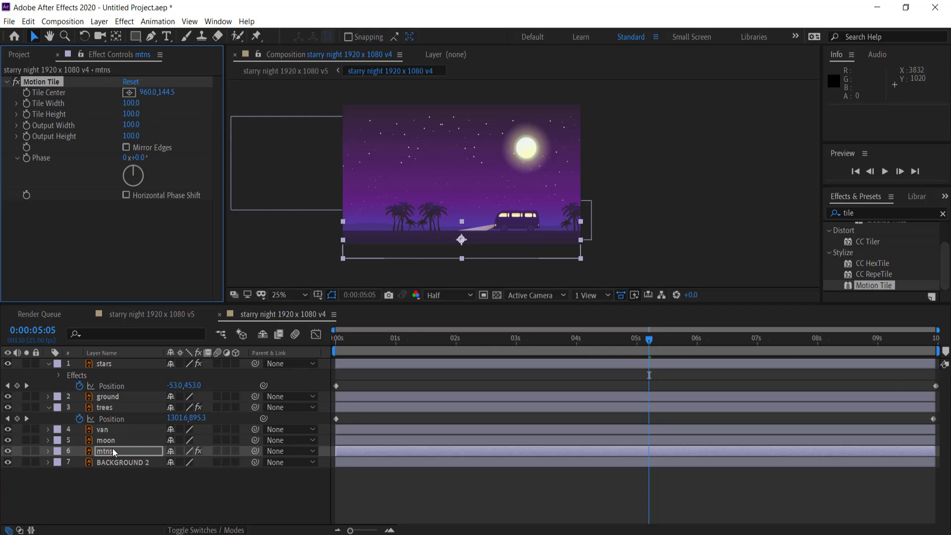
click(126, 148)
click(138, 125)
key(Return)
Step: Keyframe the mountains' Position sliding from far left at 0 s to the right at 9:23
click(378, 229)
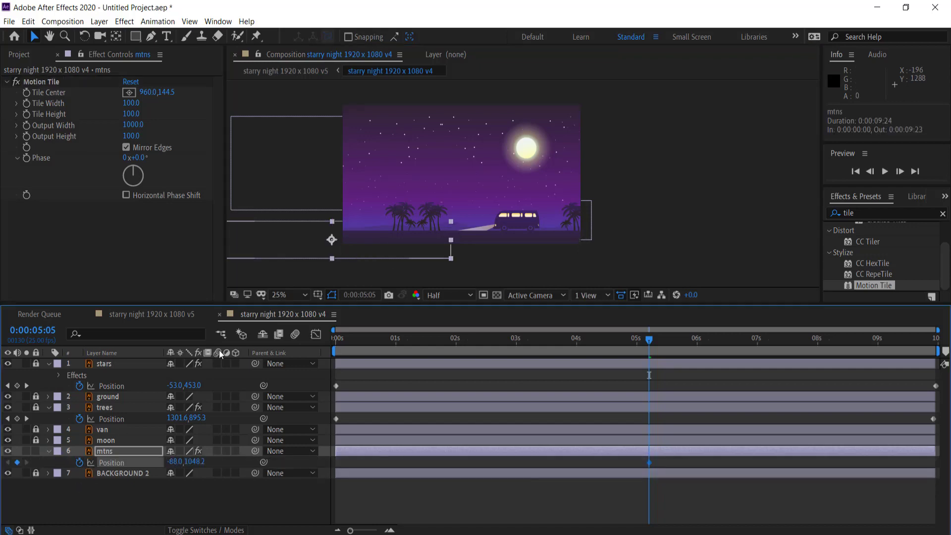
click(457, 226)
click(137, 449)
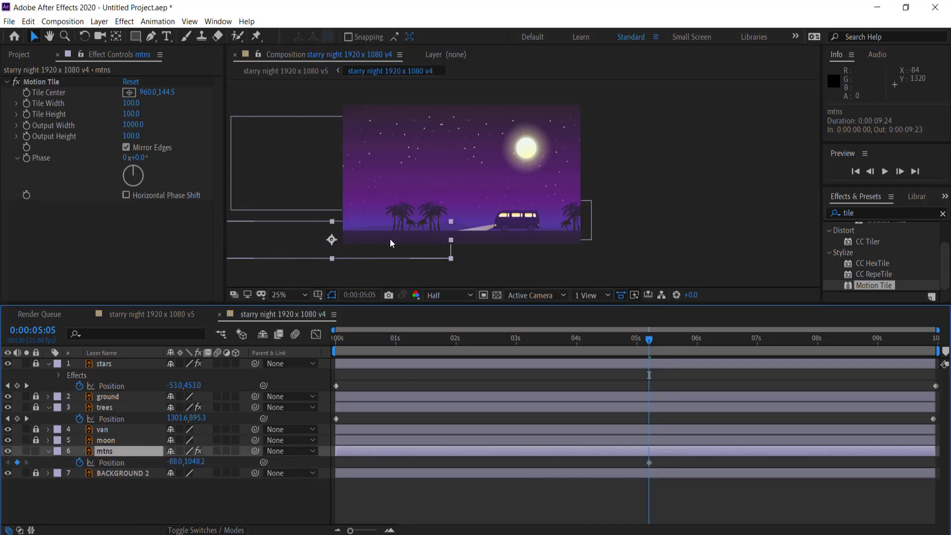
drag(439, 229, 243, 215)
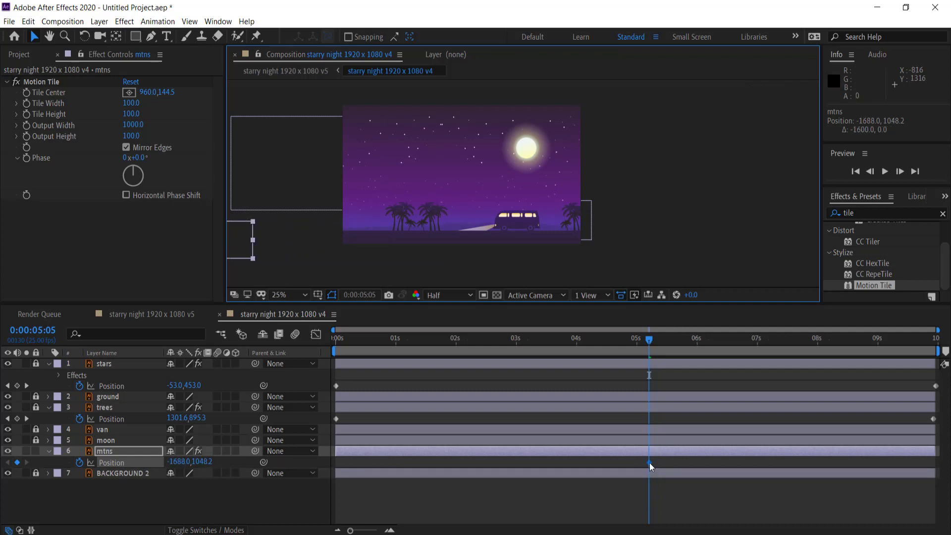
drag(649, 462, 337, 468)
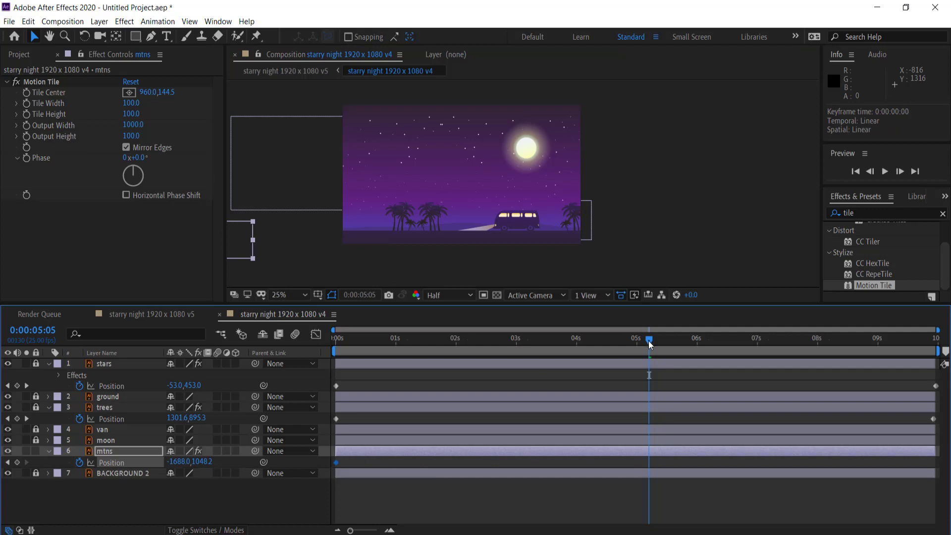
drag(649, 341, 934, 340)
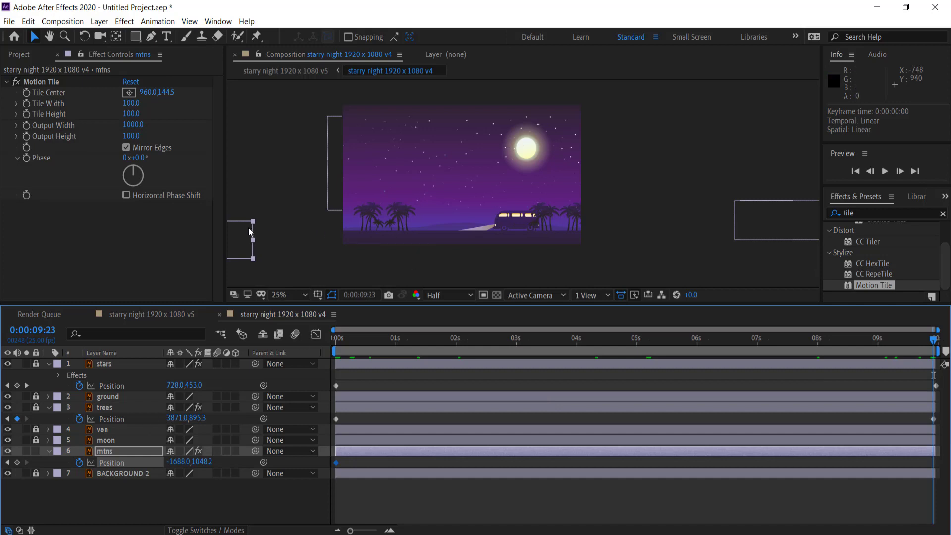
drag(300, 232, 764, 231)
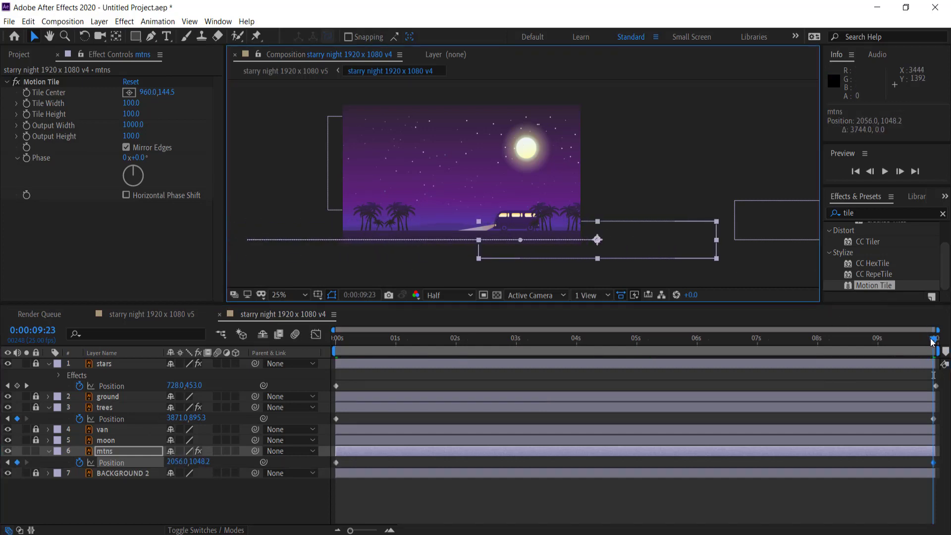
drag(932, 342, 337, 341)
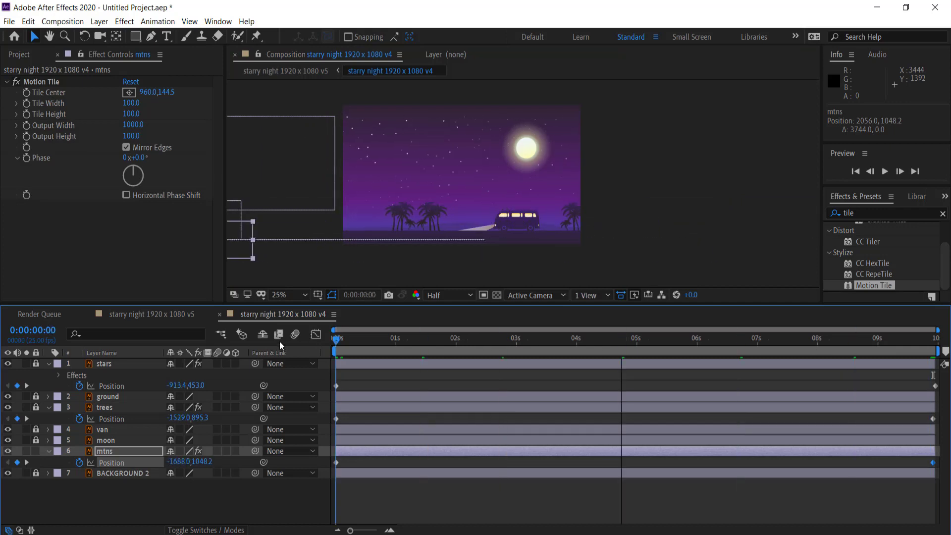
Step: Preview the animation in the composition viewer
click(673, 168)
key(space)
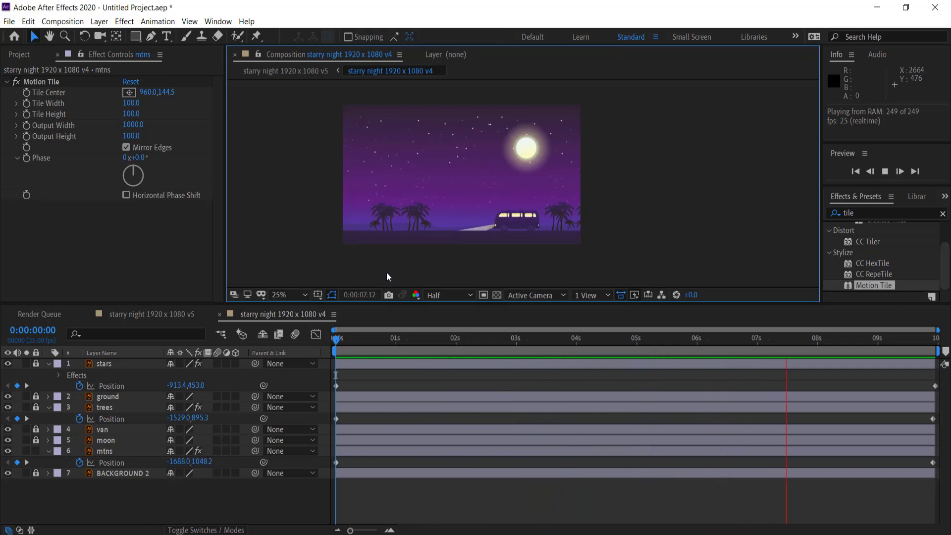
key(space)
Step: Unlock the van layer and move it up to sit just below stars
click(145, 501)
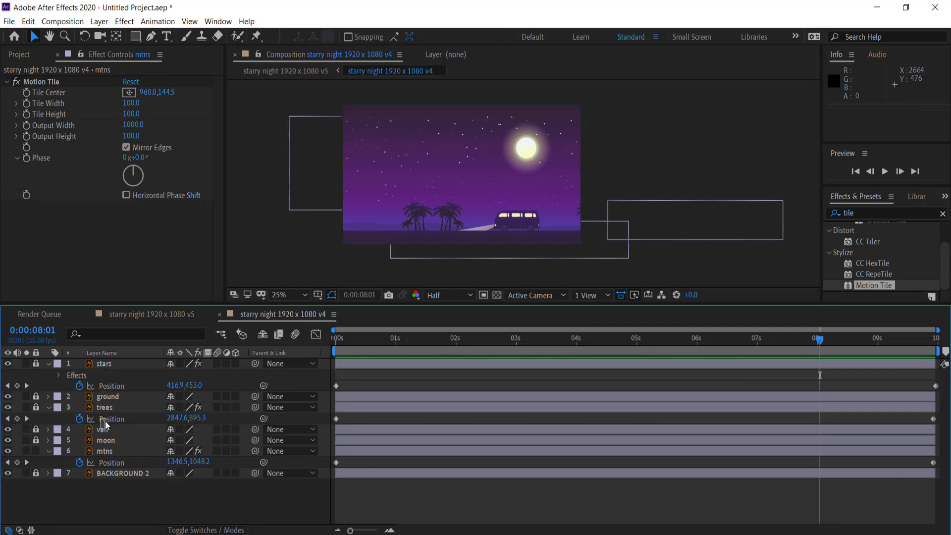
click(39, 430)
drag(97, 430, 102, 384)
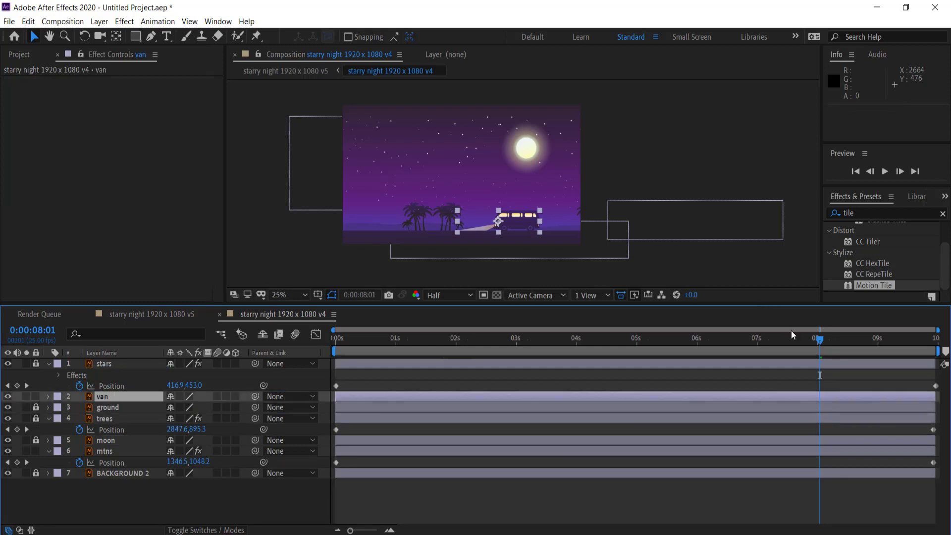
Step: Add a wiggle(1,10) expression to the van's Position and preview the jiggling van
drag(820, 338, 287, 332)
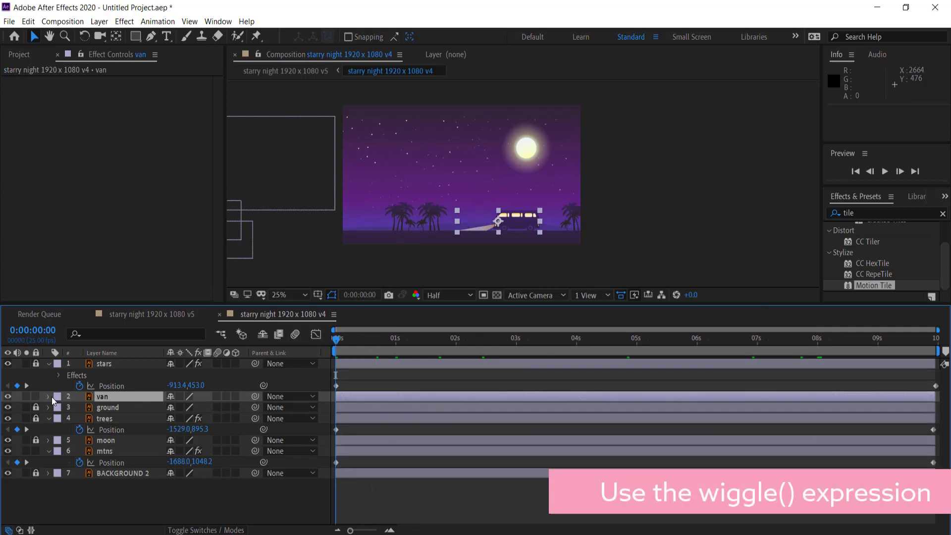
key(p)
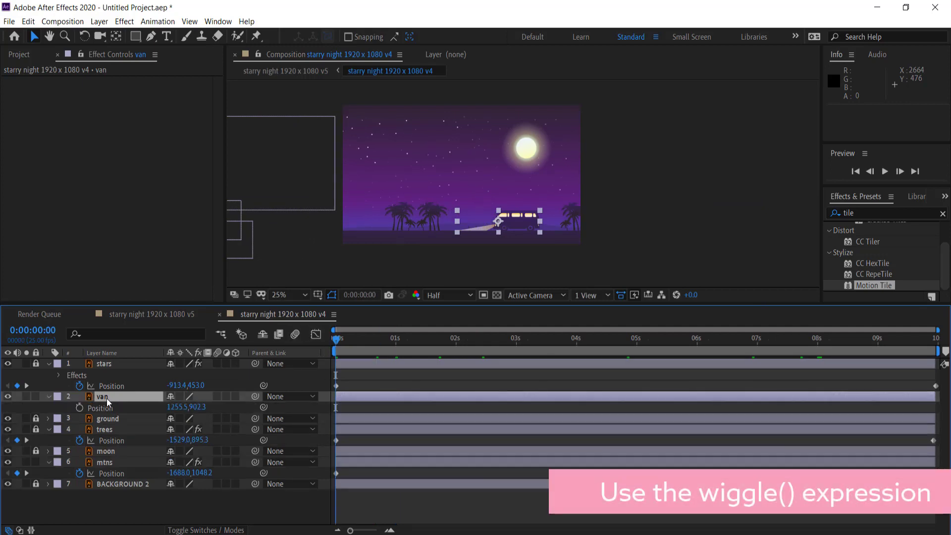
alt+click(79, 409)
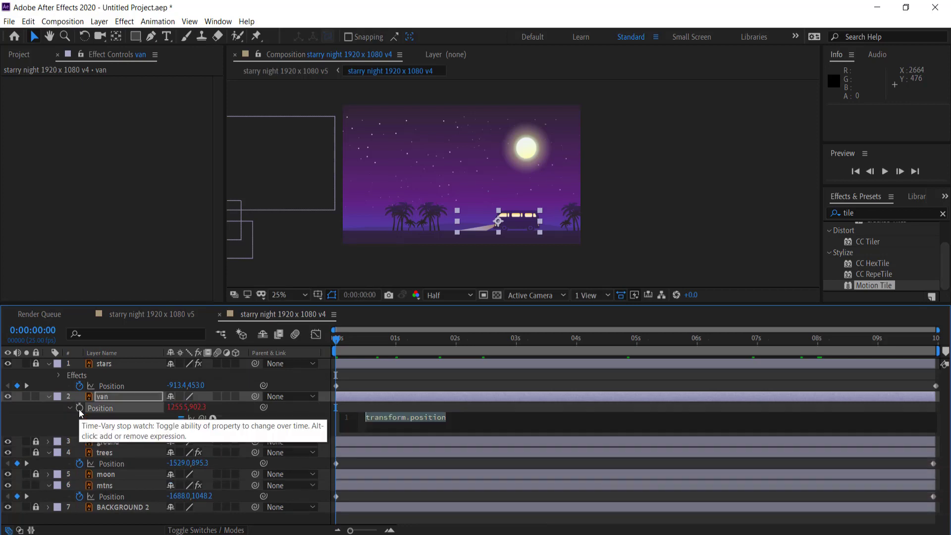
text(wig)
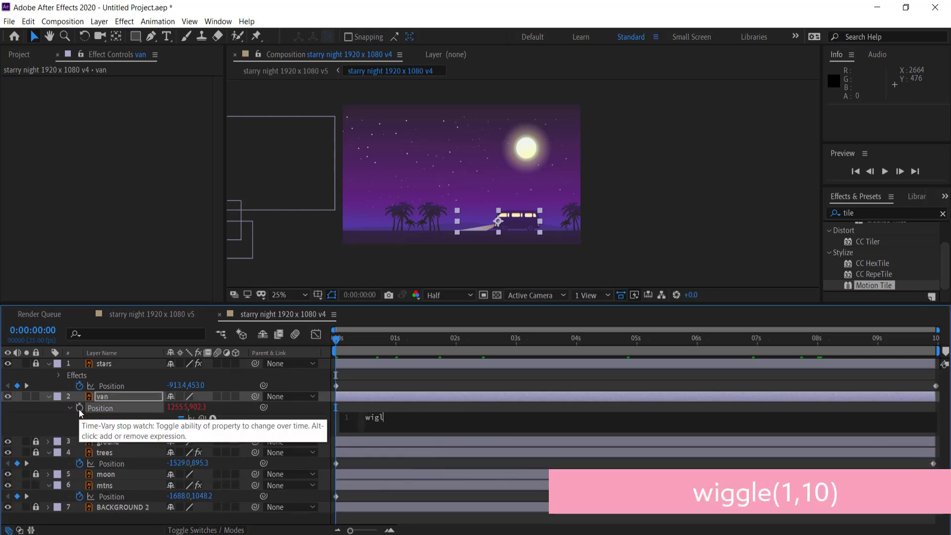
key(Return)
click(347, 339)
key(space)
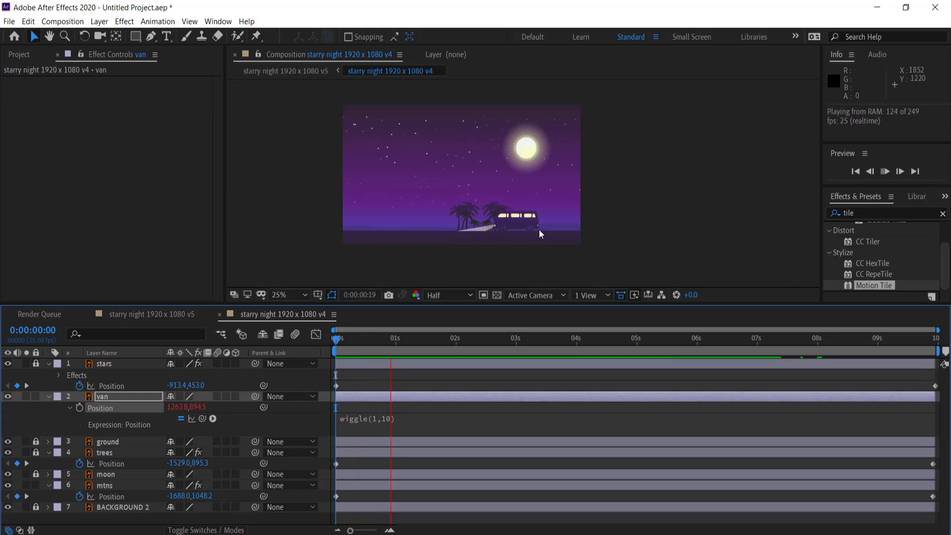
scroll(523, 222, up, 2)
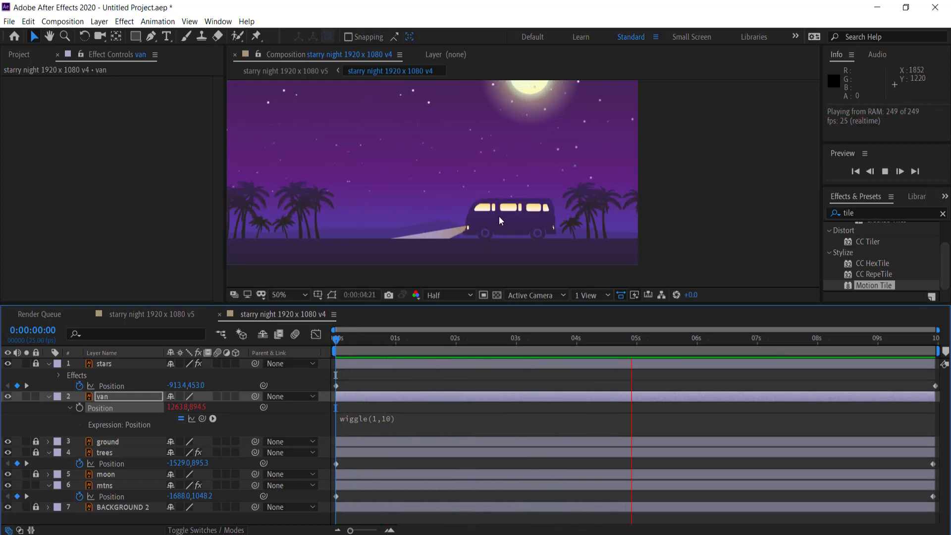
scroll(447, 189, down, 2)
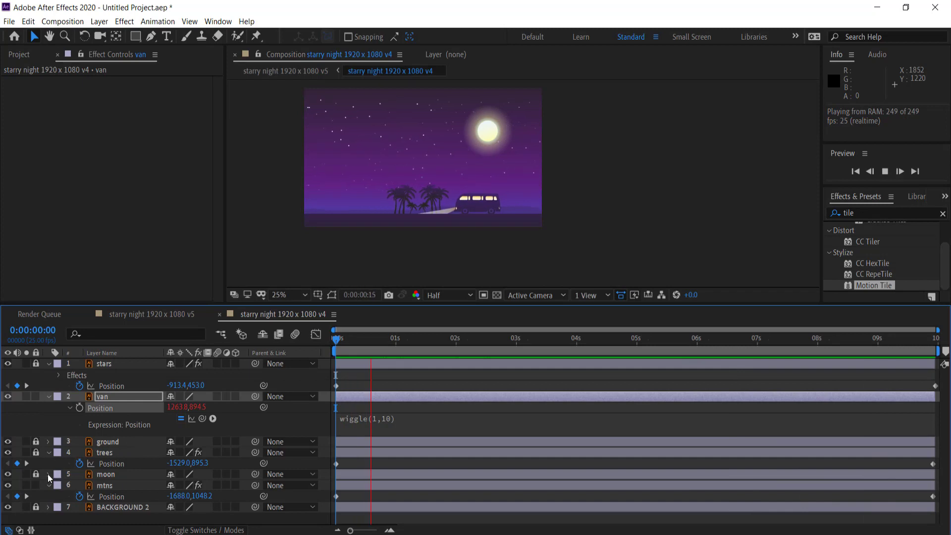
Step: Keyframe the moon's Position from X 1482.3 at 0 s to 1374.3 at the end, then preview
click(105, 474)
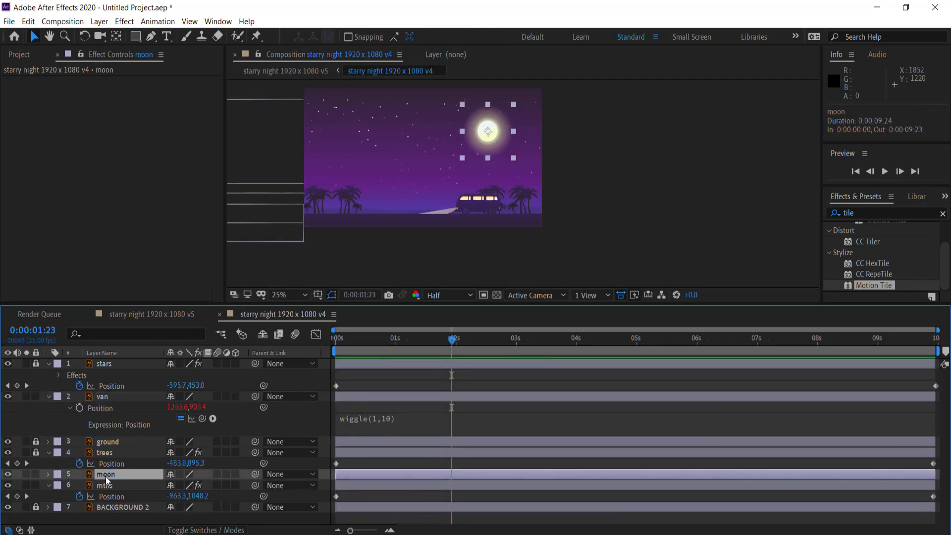
drag(451, 340, 314, 349)
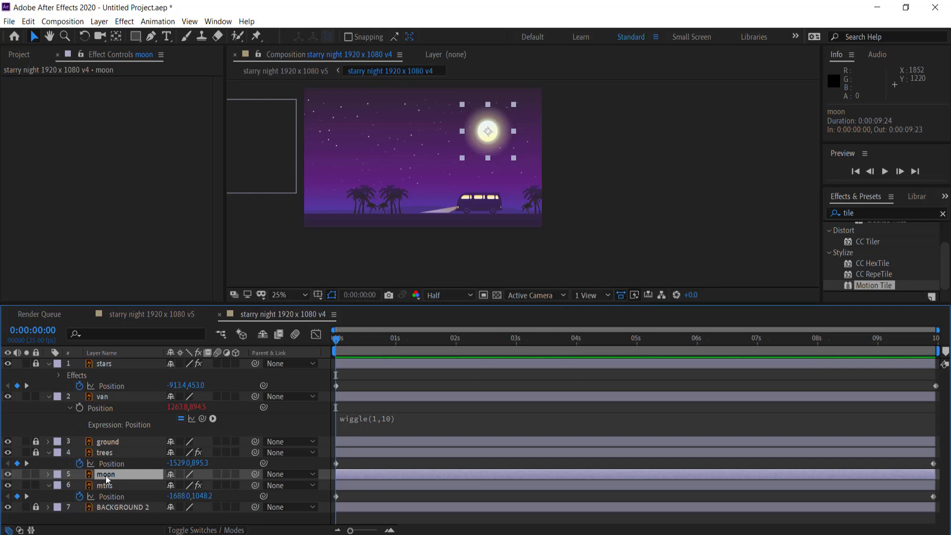
key(p)
click(79, 486)
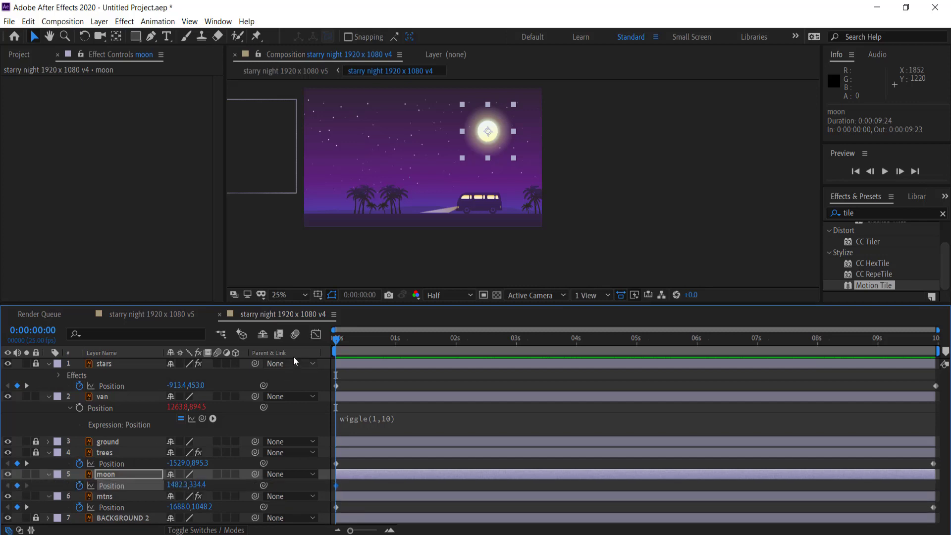
drag(369, 337, 935, 340)
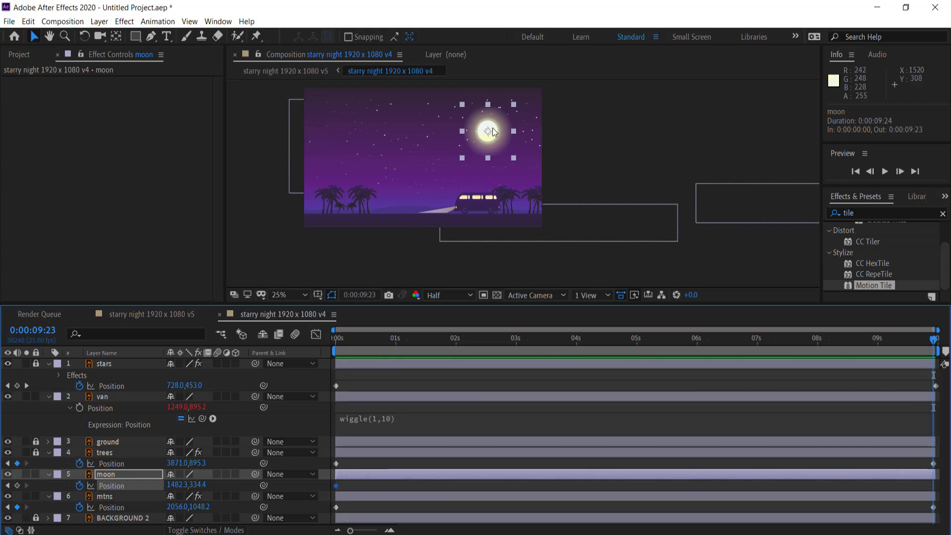
drag(492, 128, 479, 129)
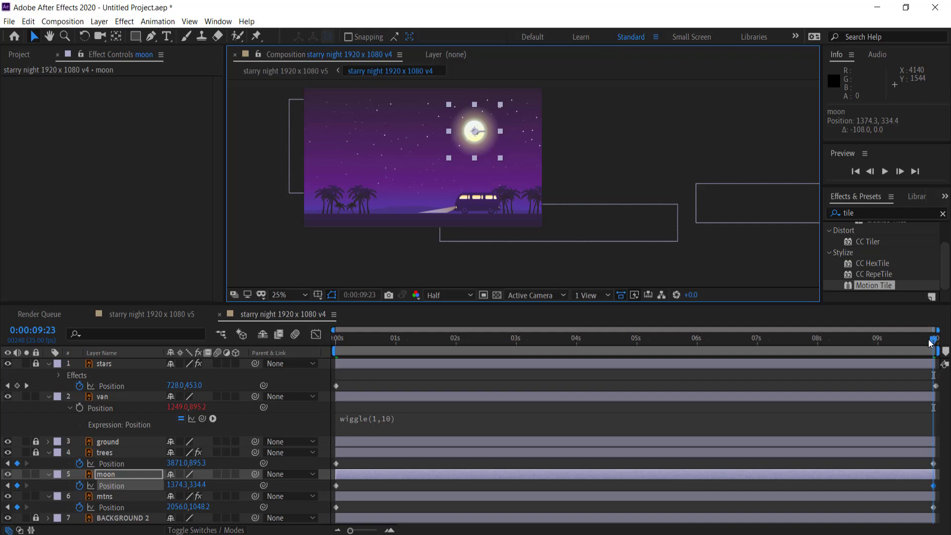
drag(934, 340, 322, 339)
key(space)
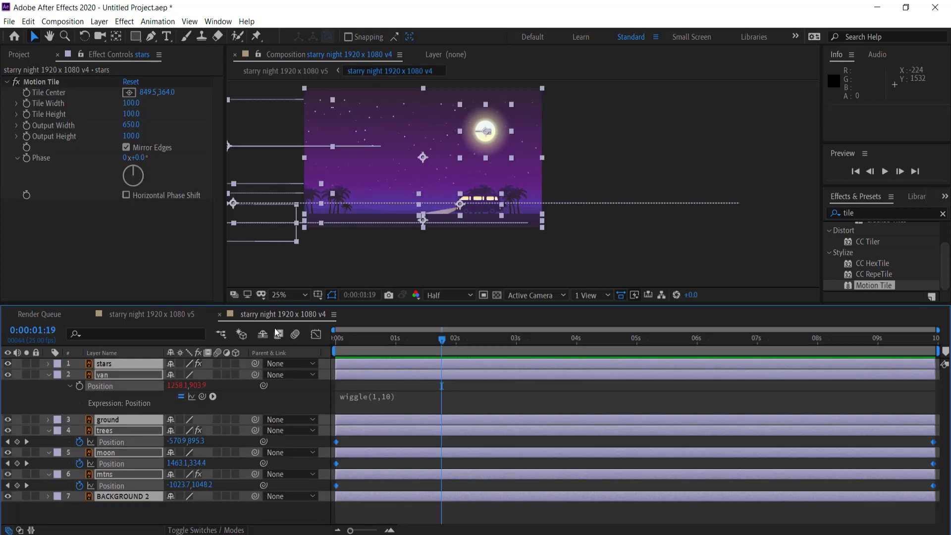
Step: Pre-compose the seven selected layers into Pre-comp 1 and rewind to the start
right_click(131, 496)
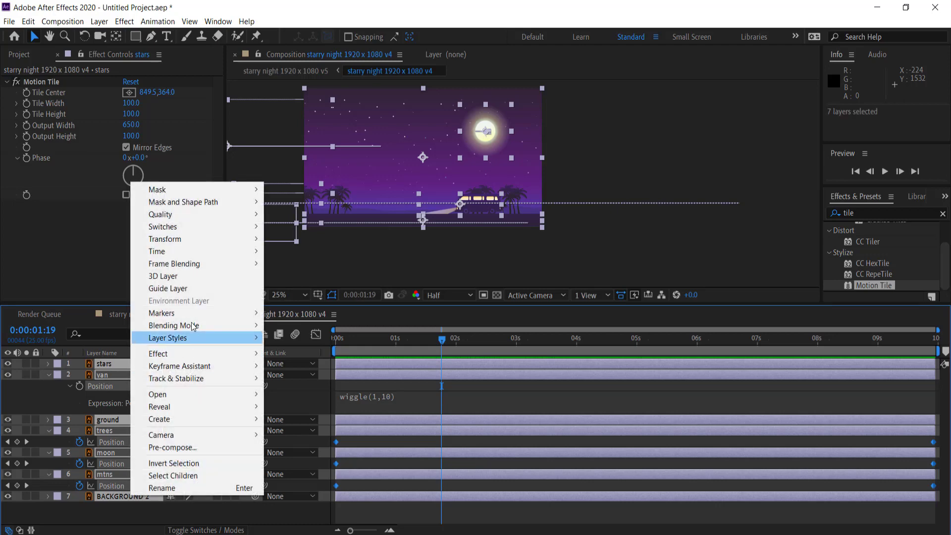
click(183, 447)
click(500, 356)
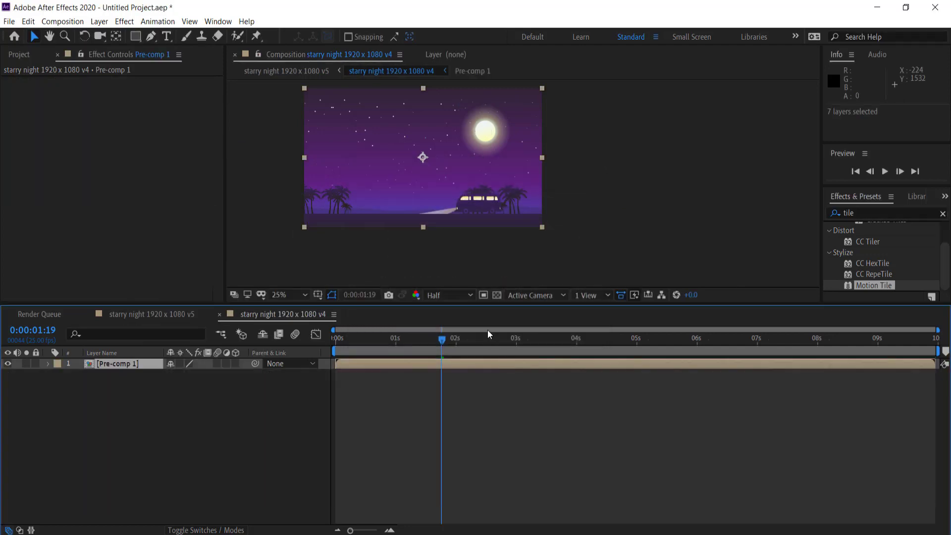
key(Home)
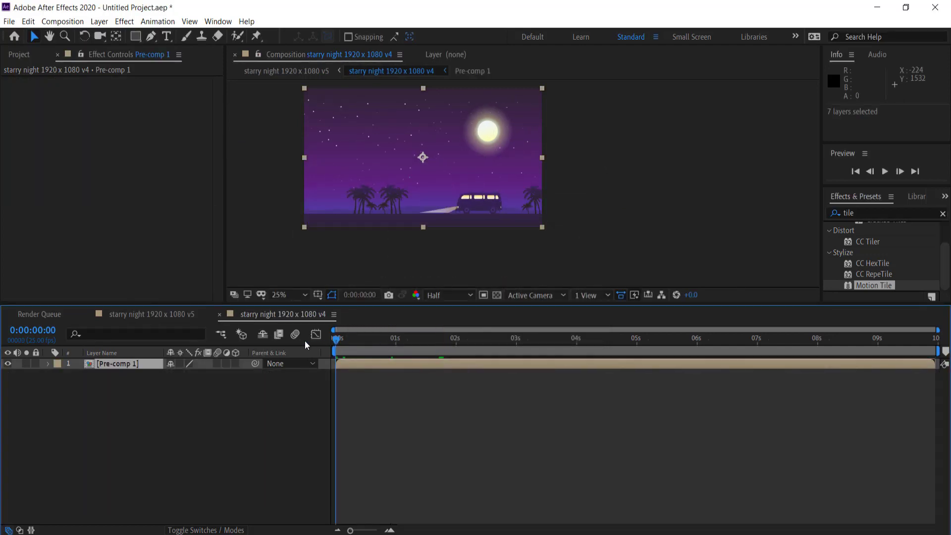
Step: Set a starting Scale keyframe of 105% on Pre-comp 1 at 0 s
key(s)
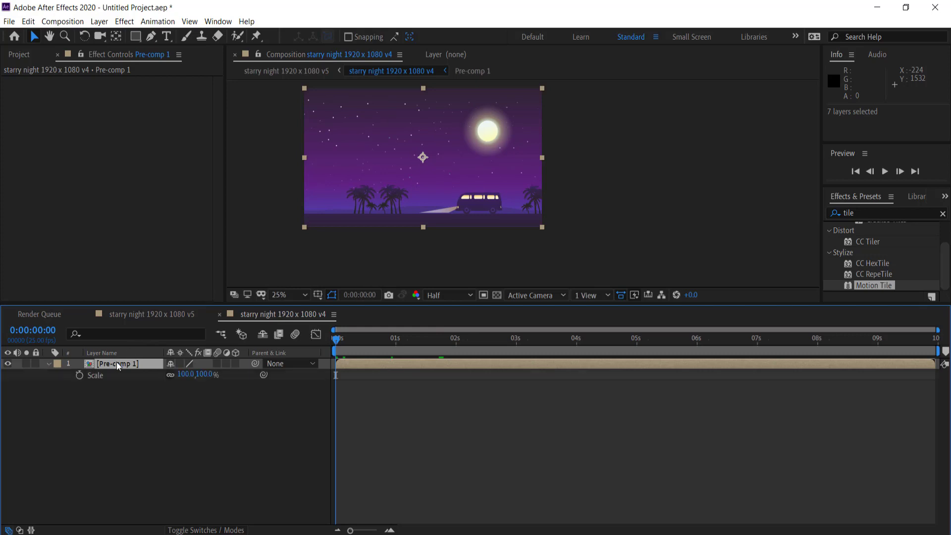
click(80, 375)
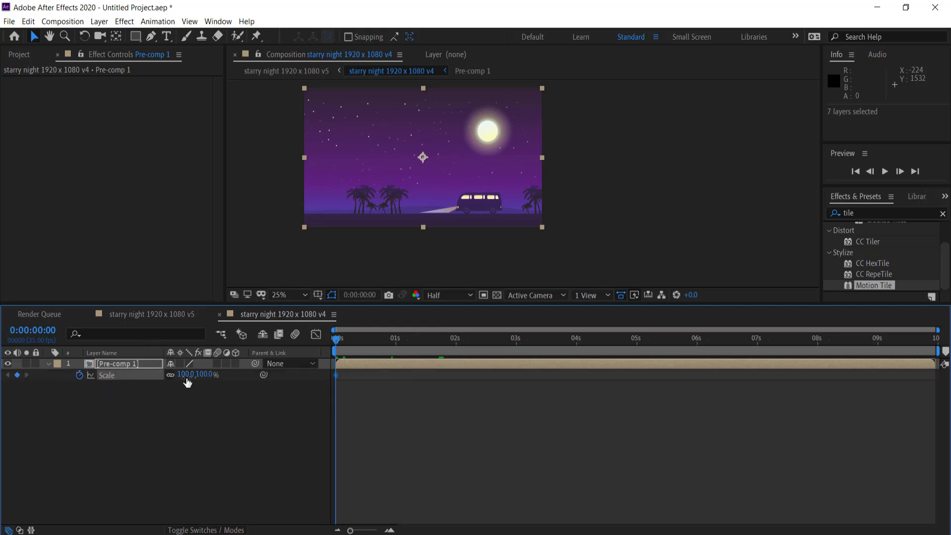
click(186, 375)
text(105)
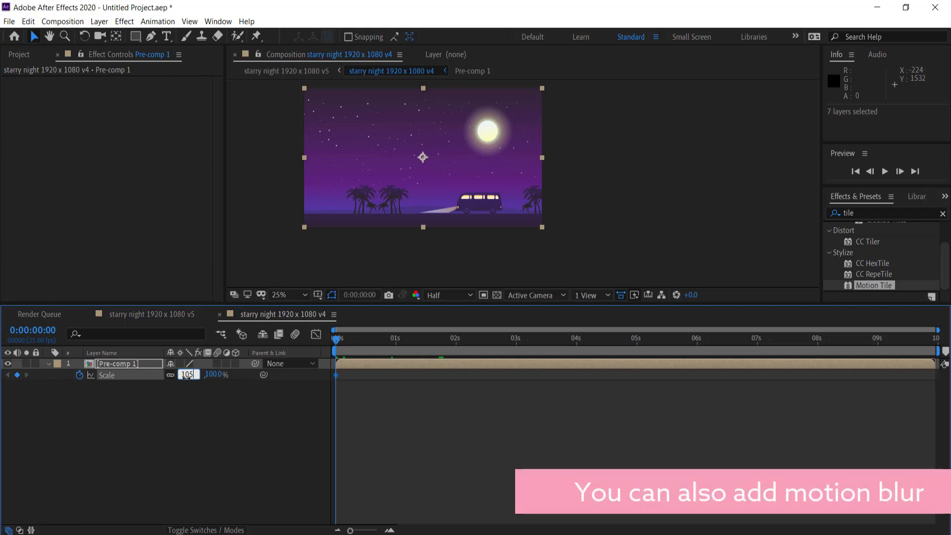
key(Return)
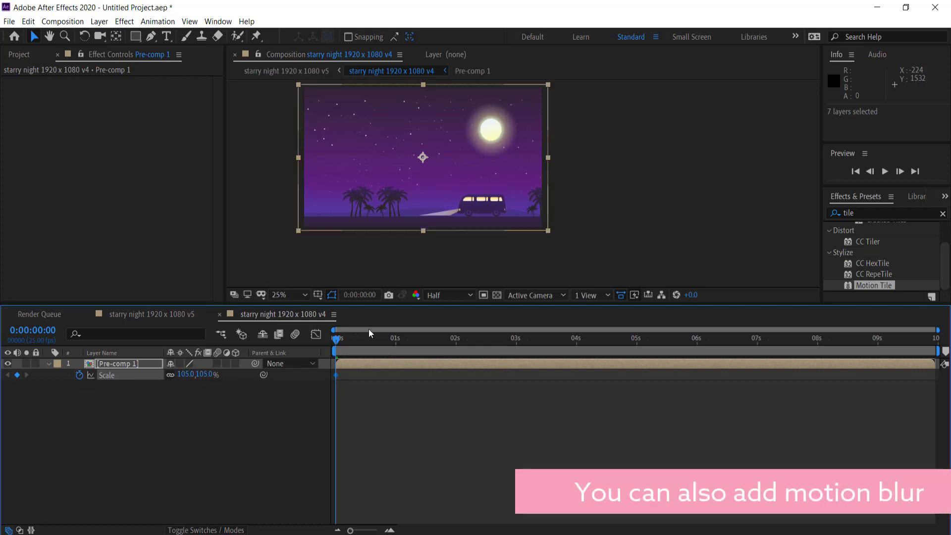
Step: Set Scale to 100% at the last frame and preview the zoom
drag(336, 342, 933, 340)
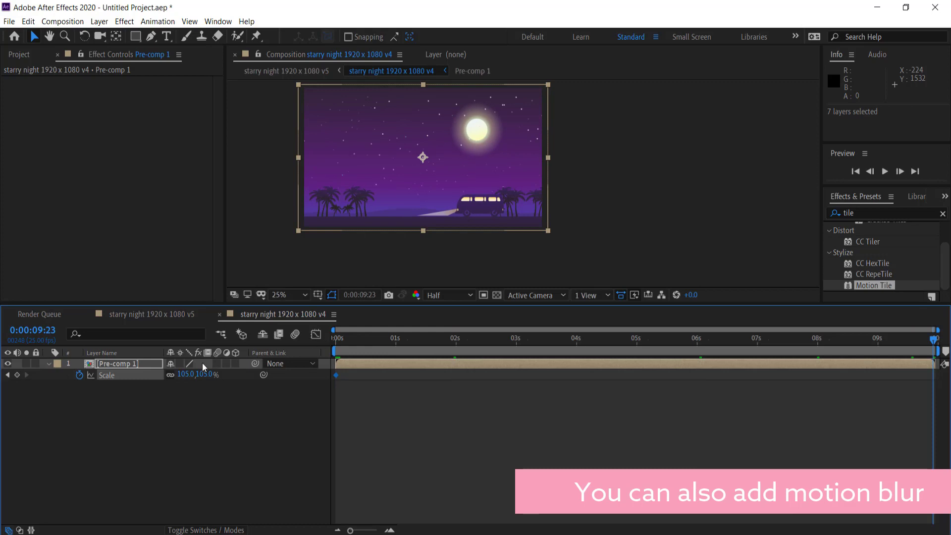
click(186, 375)
text(100)
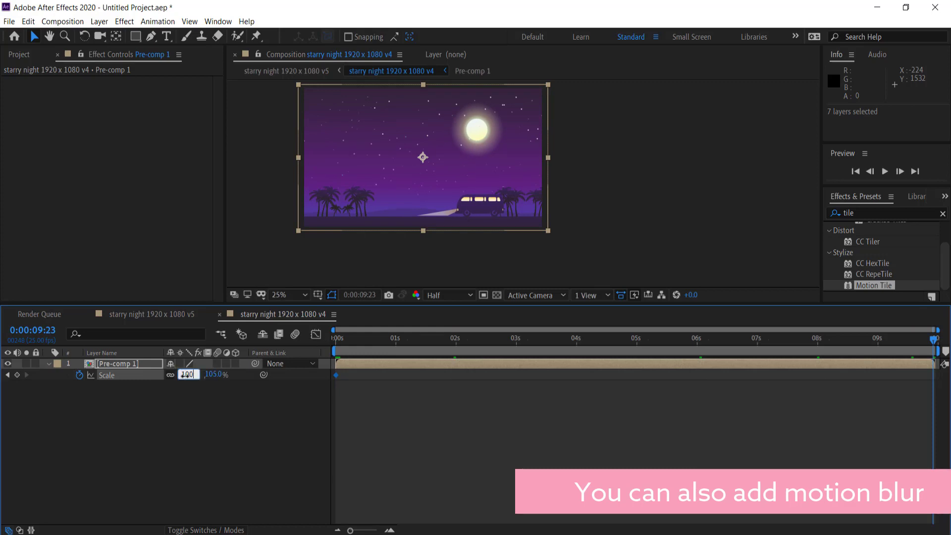
key(Return)
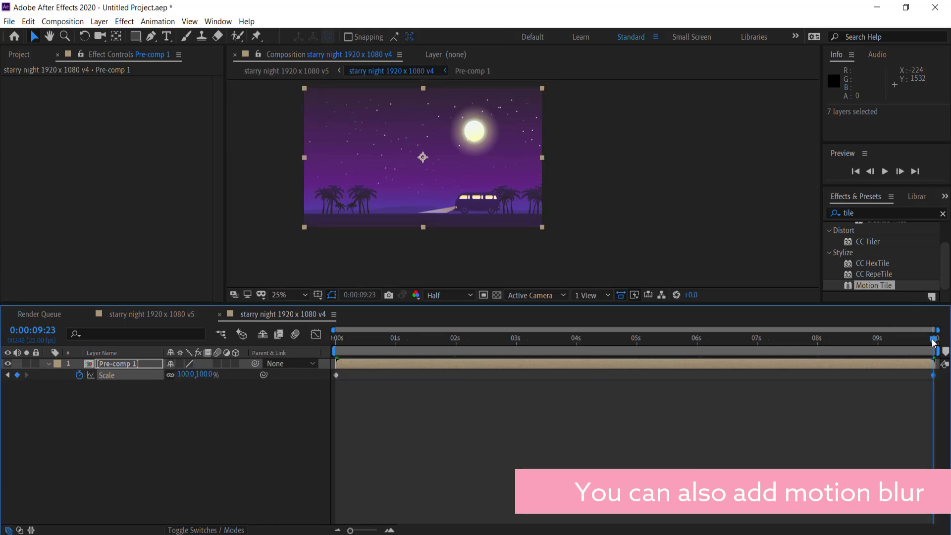
drag(933, 341, 307, 340)
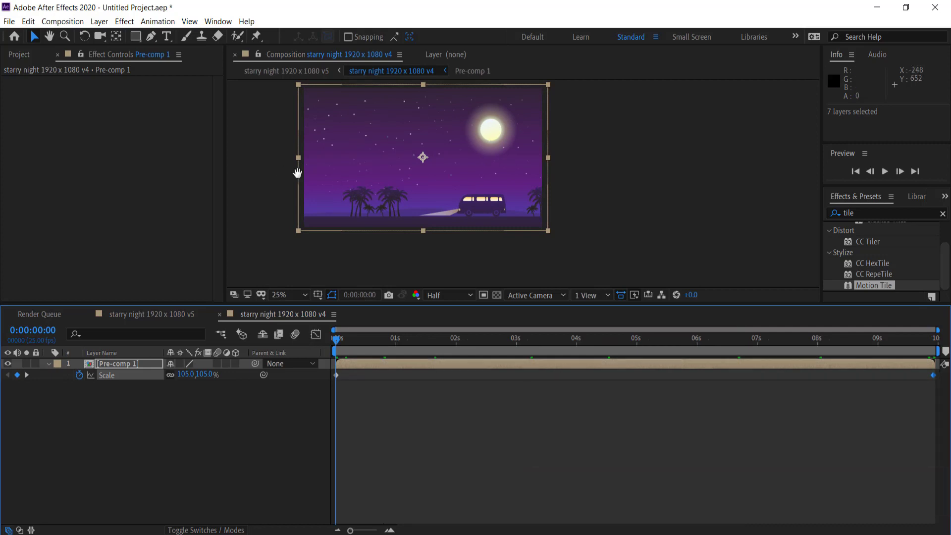
key(space)
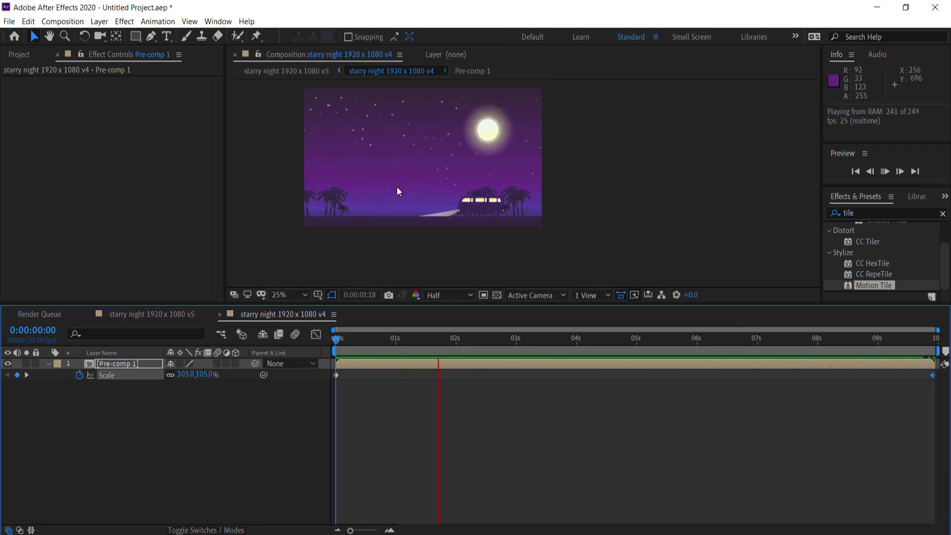
key(space)
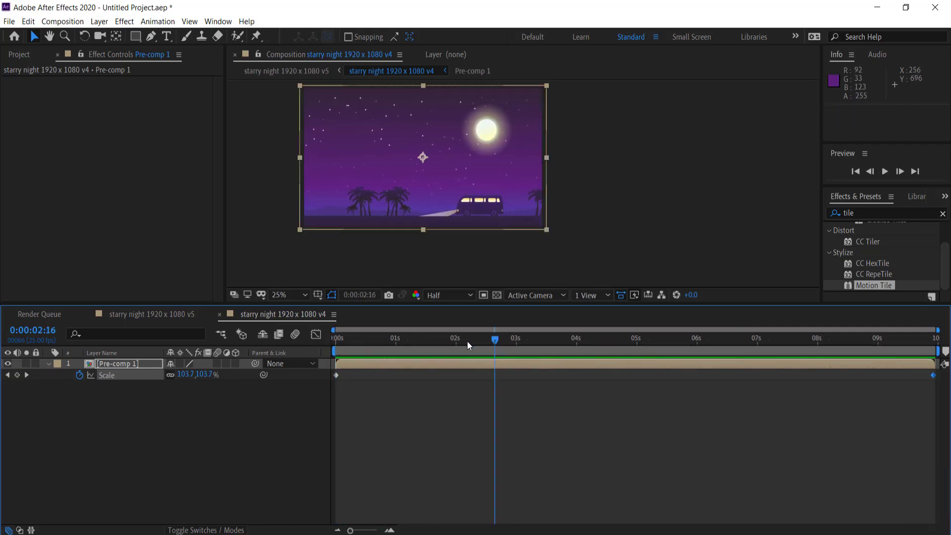
Step: Raise the starting Scale to 115% and preview the stronger zoom out
drag(468, 340, 325, 346)
click(189, 374)
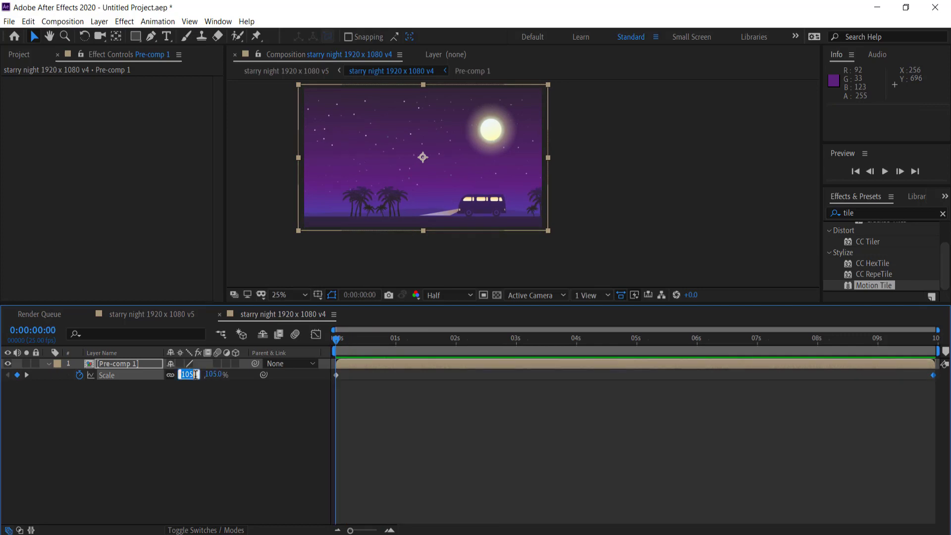
text(115)
key(Return)
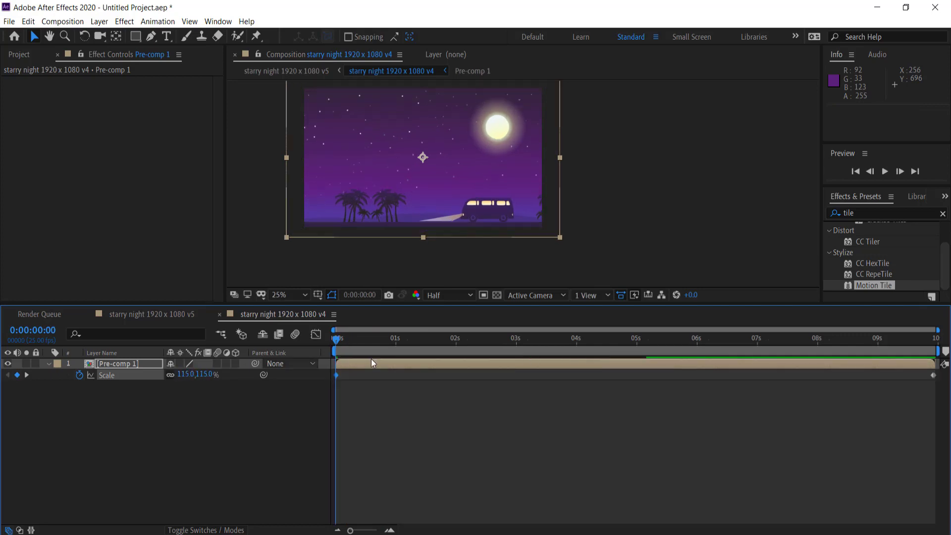
key(space)
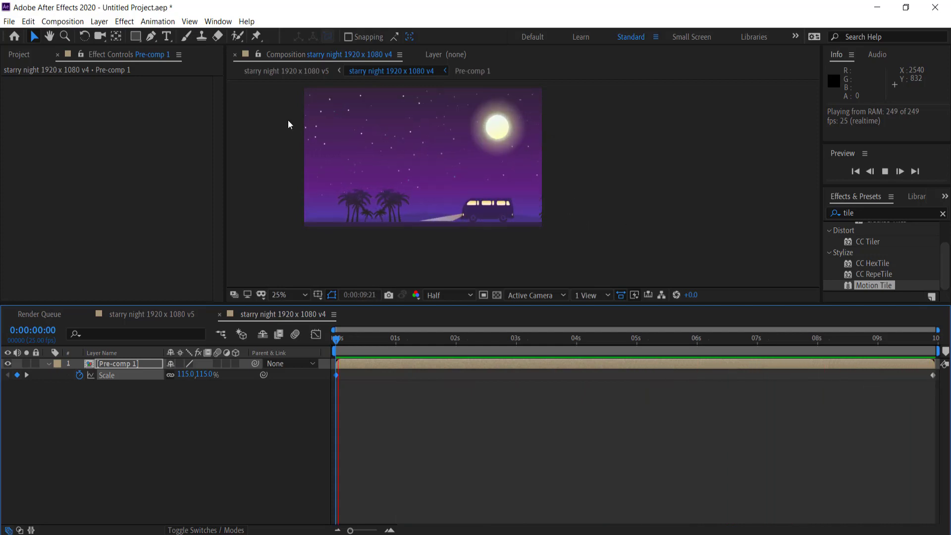
key(space)
click(9, 22)
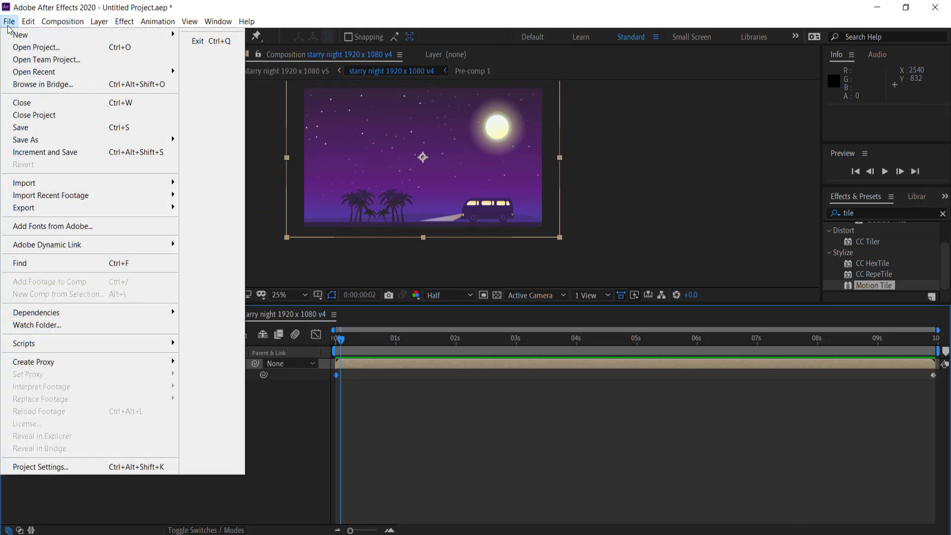
mouse_move(70, 208)
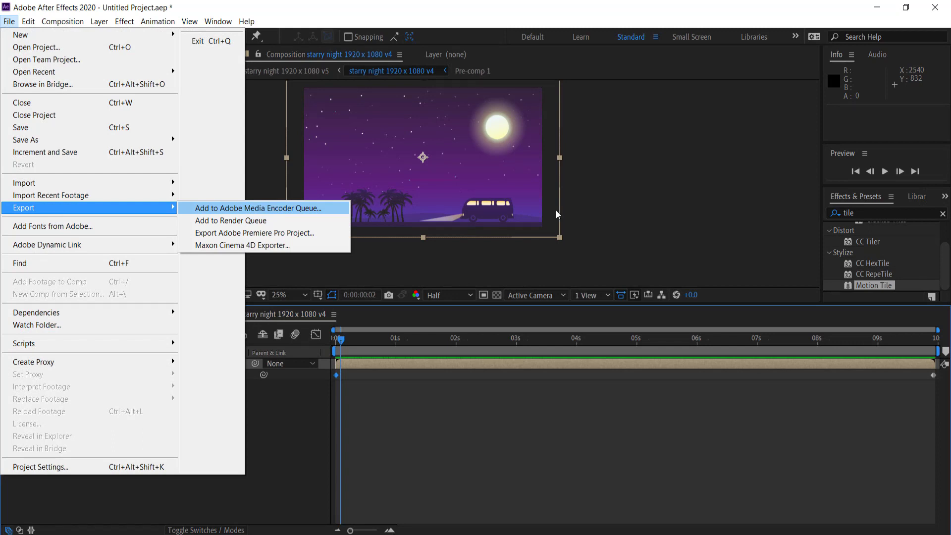
click(712, 210)
click(712, 210)
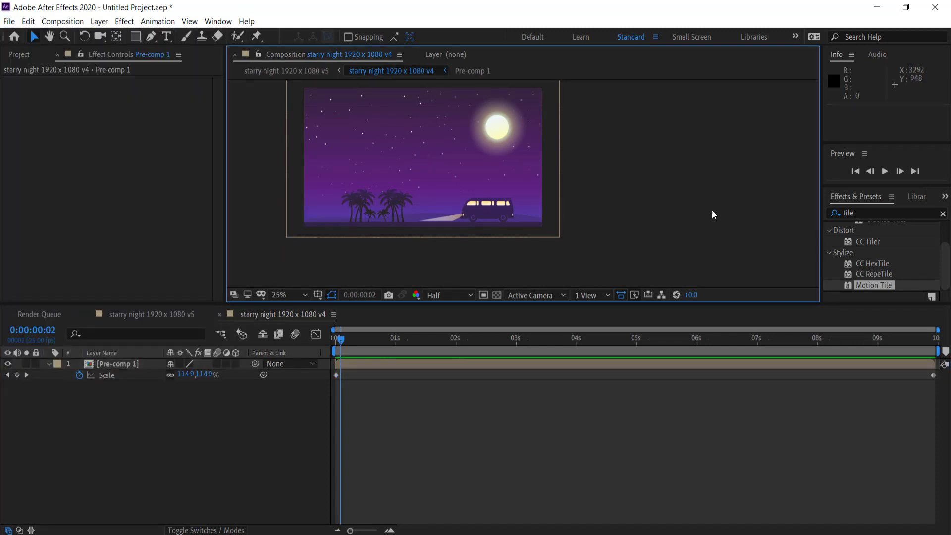